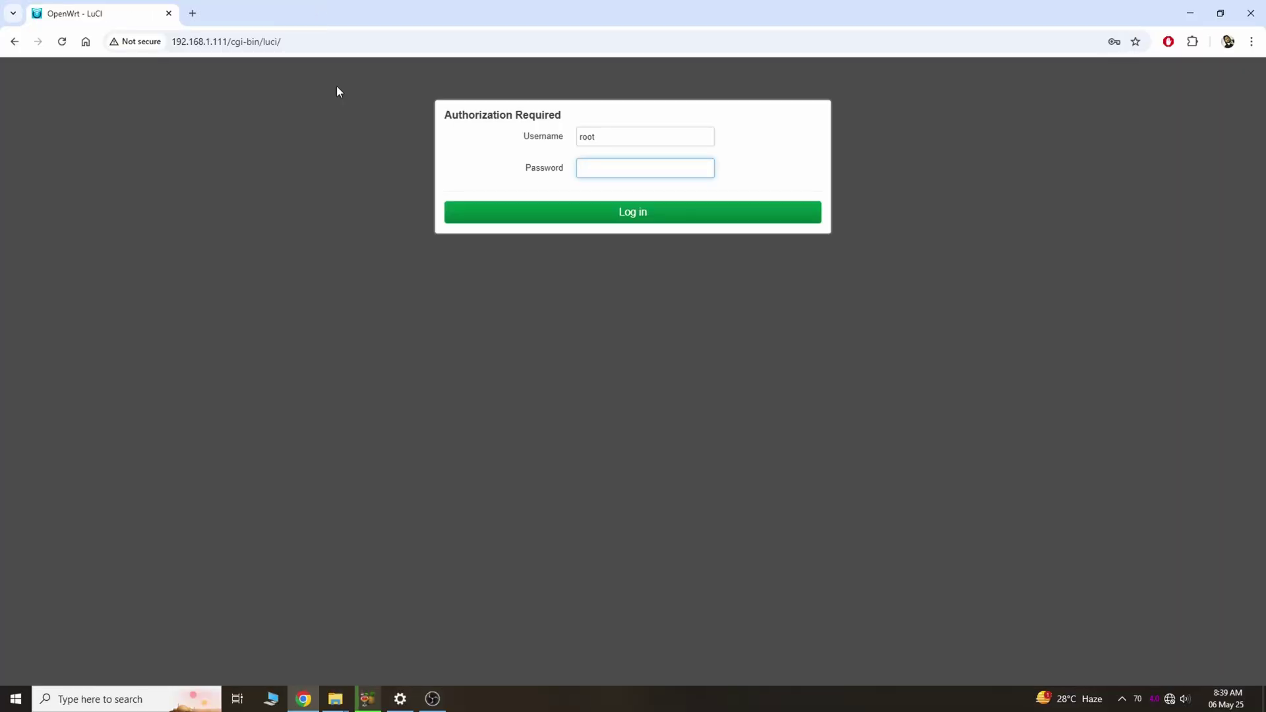
- Log in to LuCI with the root password and decline Chrome's offer to update the saved password
type("***")
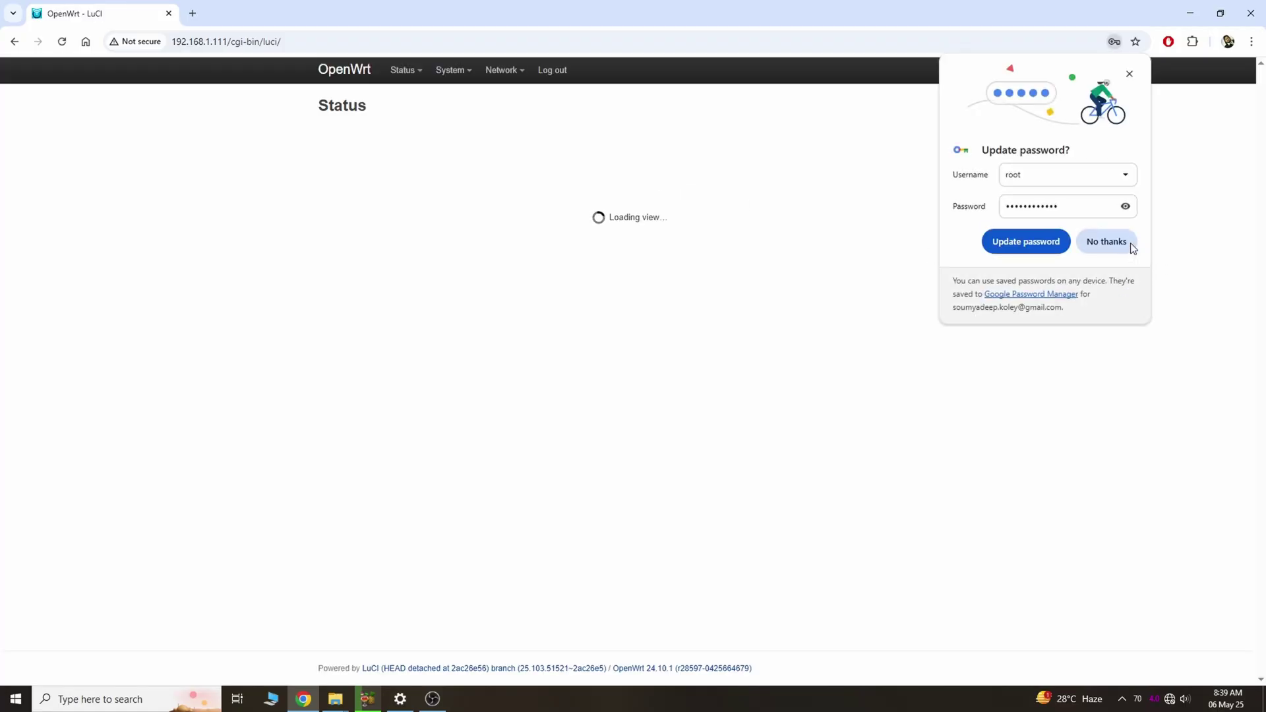
left_click(1123, 246)
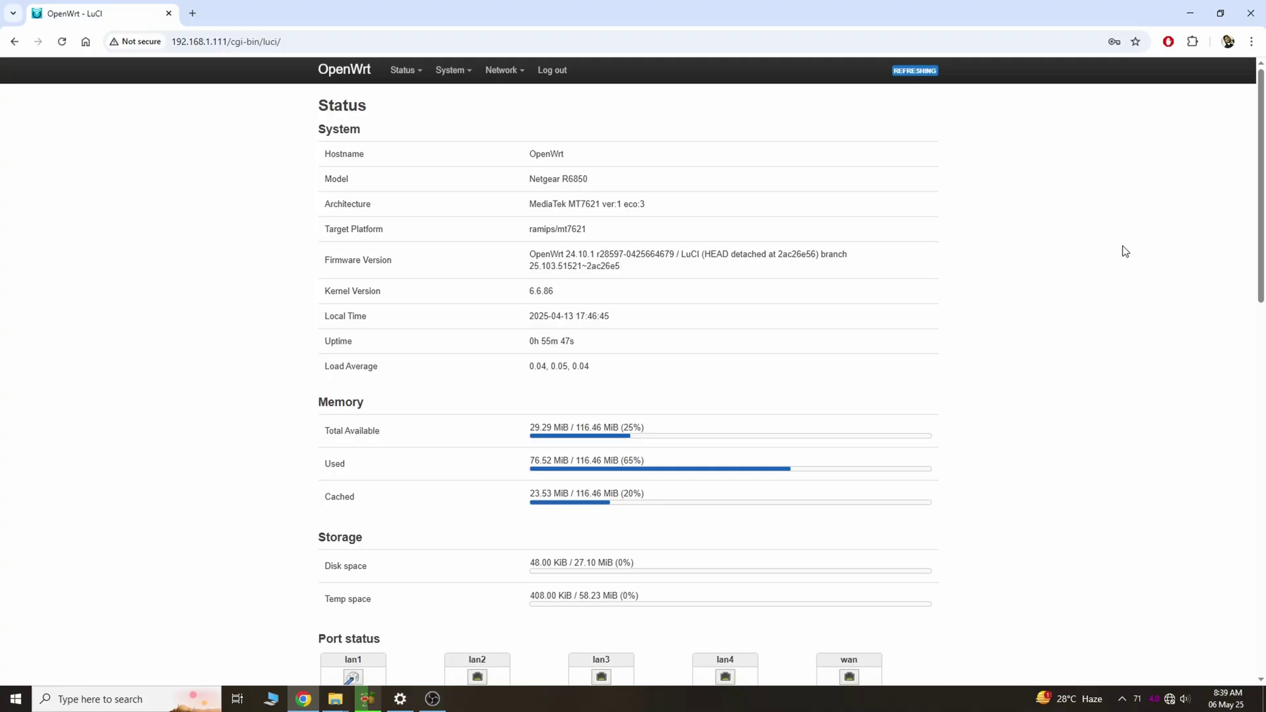
- Search the NETGEAR Download Center for 'r6850' and open the R6850 product page
left_click(1169, 698)
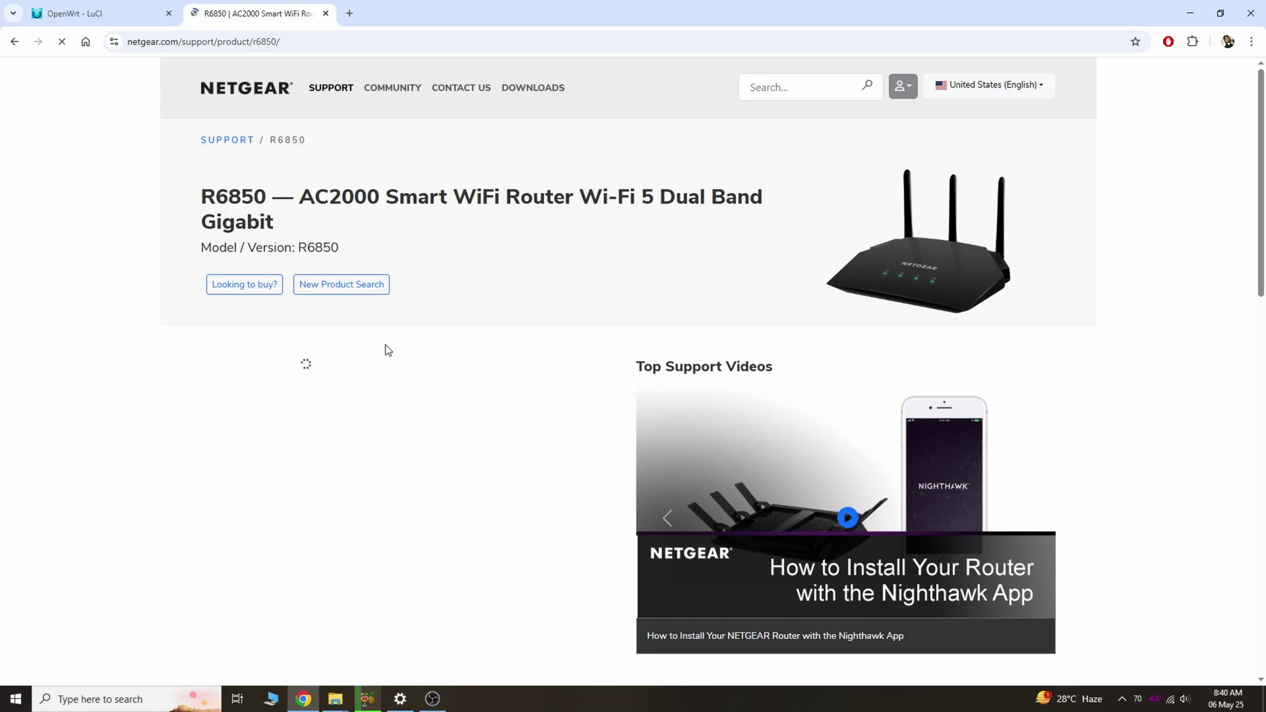
left_click(536, 88)
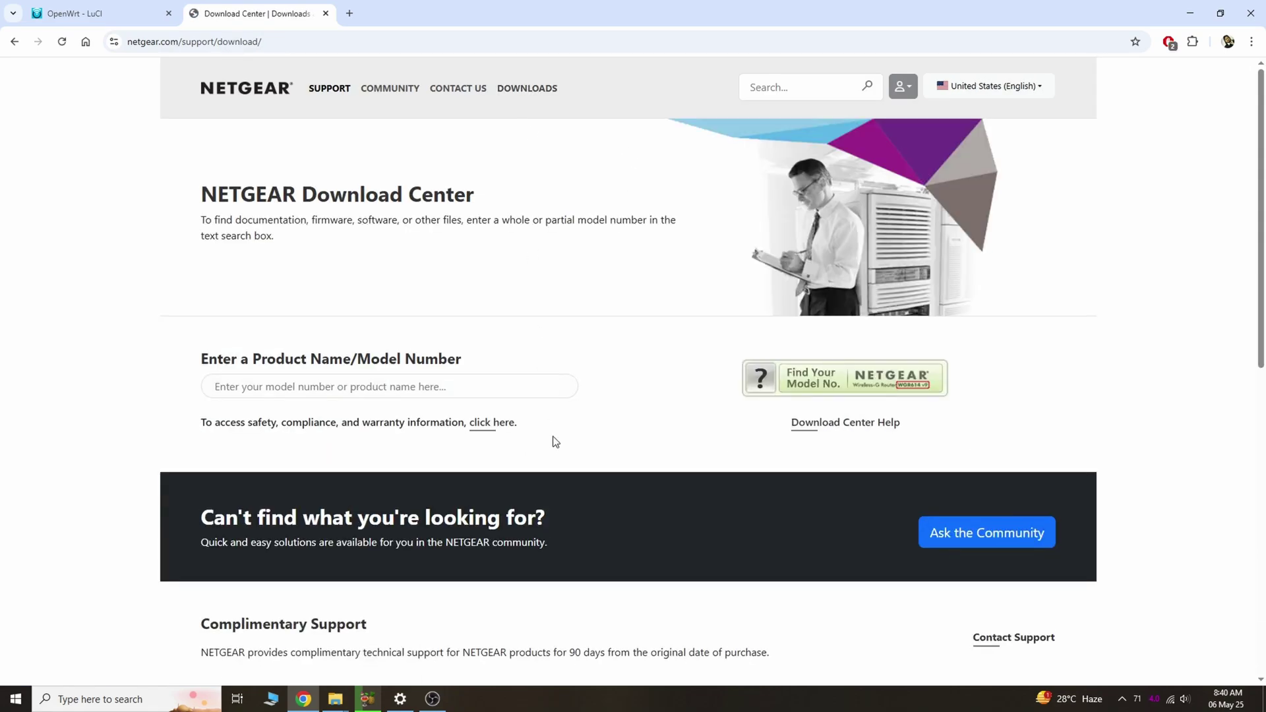
scroll(551, 442, "down", 5)
scroll(554, 436, "up", 4)
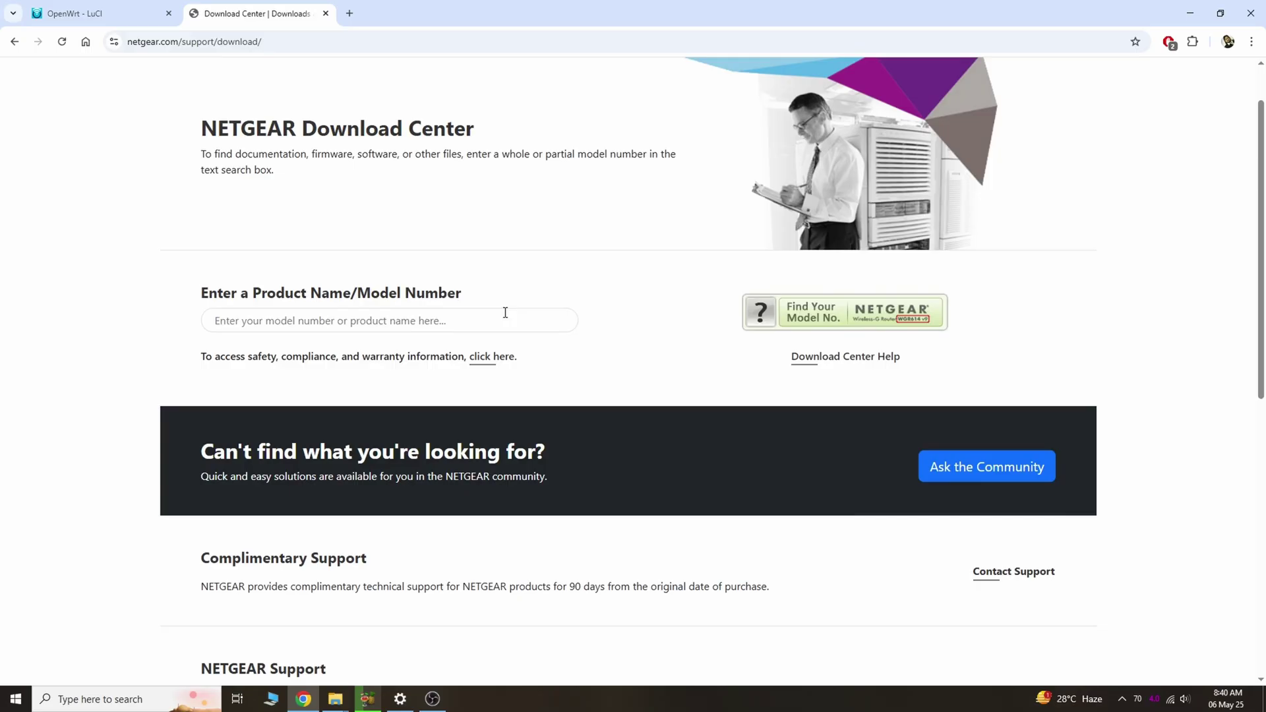
scroll(505, 312, "up", 1)
left_click(455, 379)
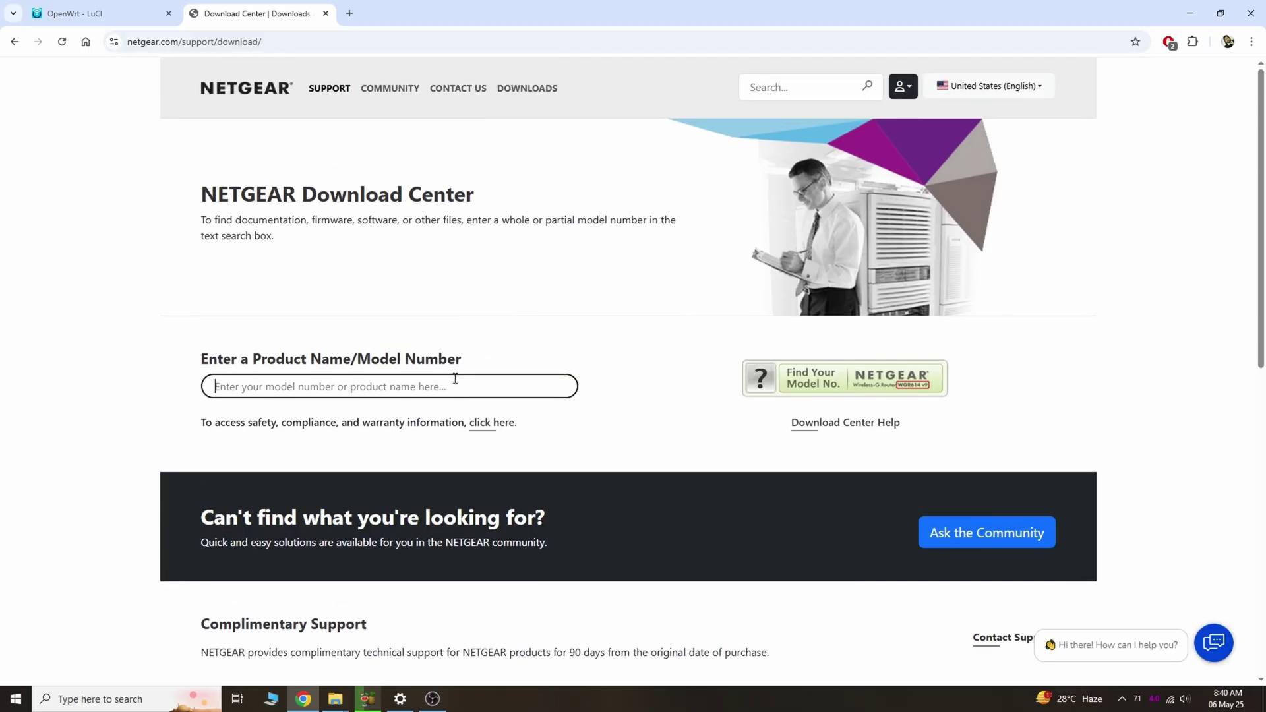
type("r6850")
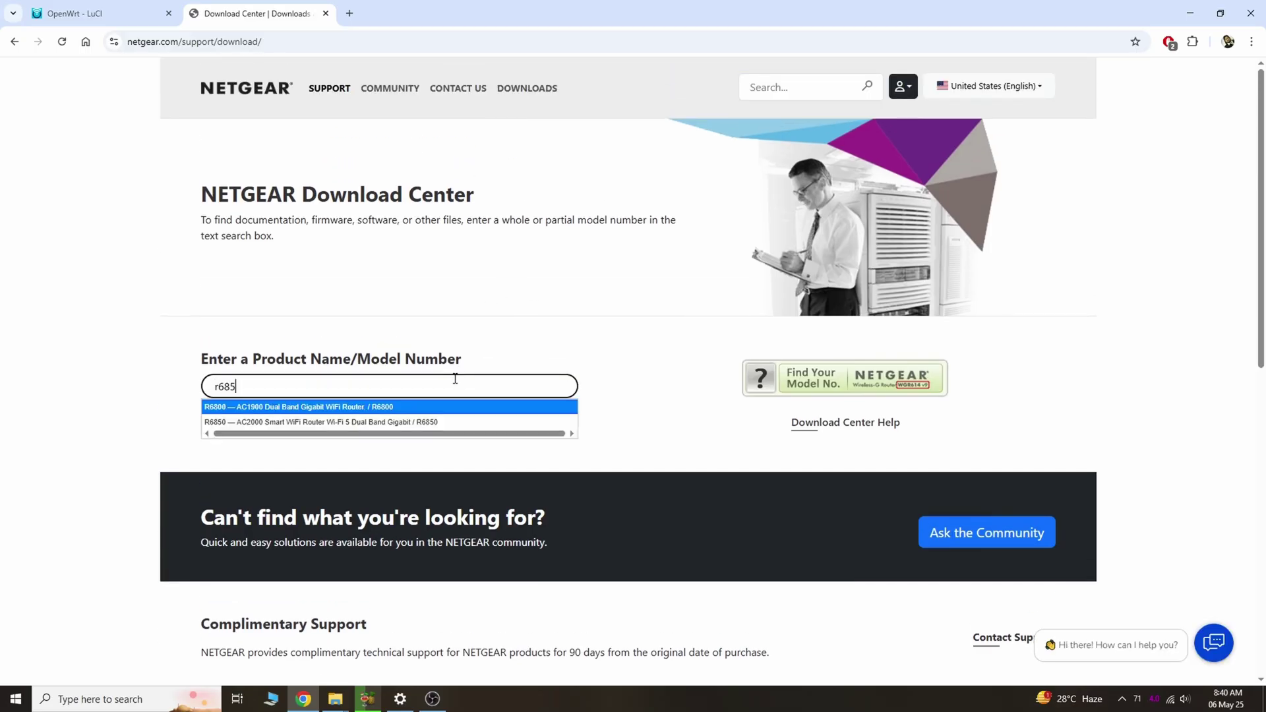
left_click(427, 407)
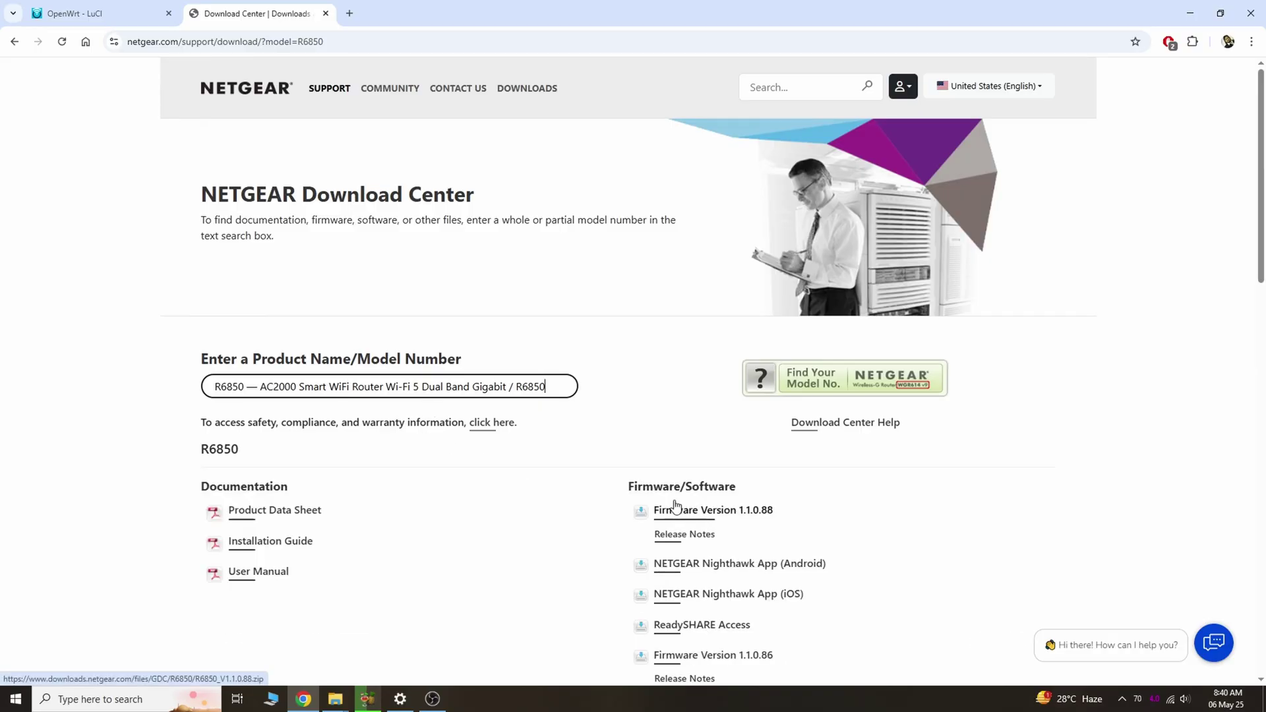
- Download R6850 Firmware Version 1.1.0.88 and paste R6850-V1.1.0.88_1.0.1.img onto the desktop
scroll(669, 507, "down", 1)
left_click(692, 447)
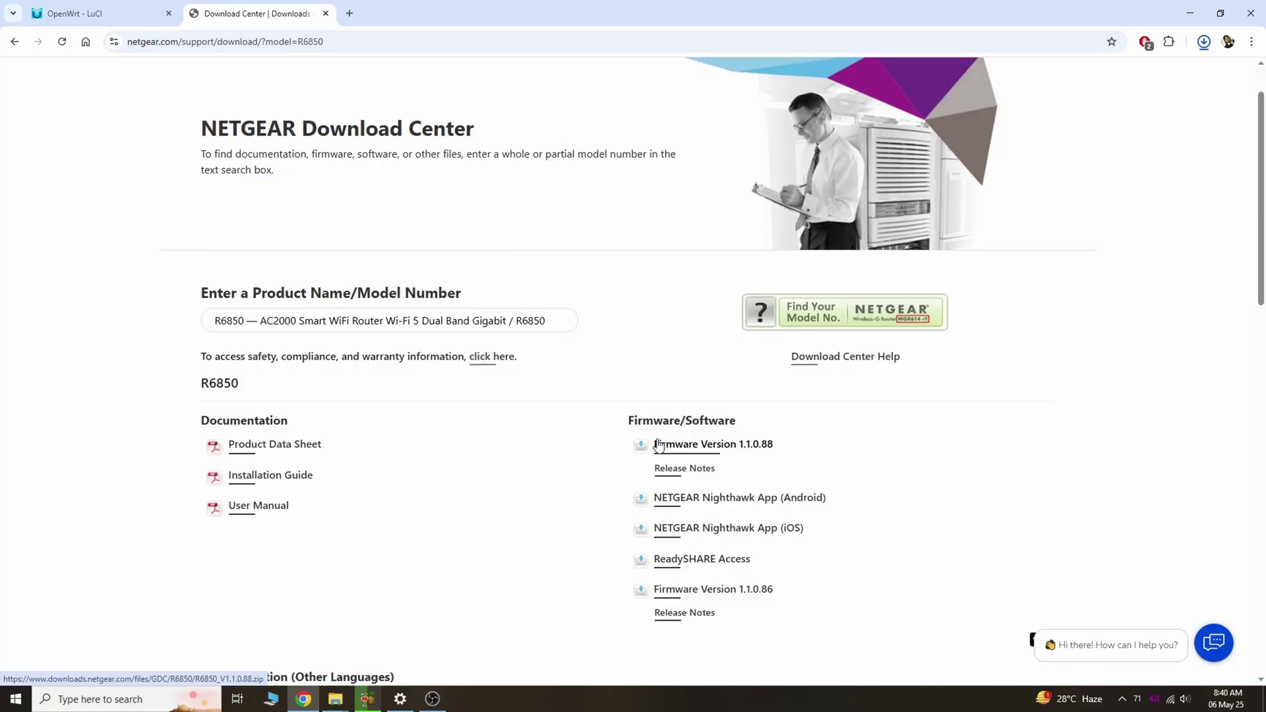
left_click(692, 351)
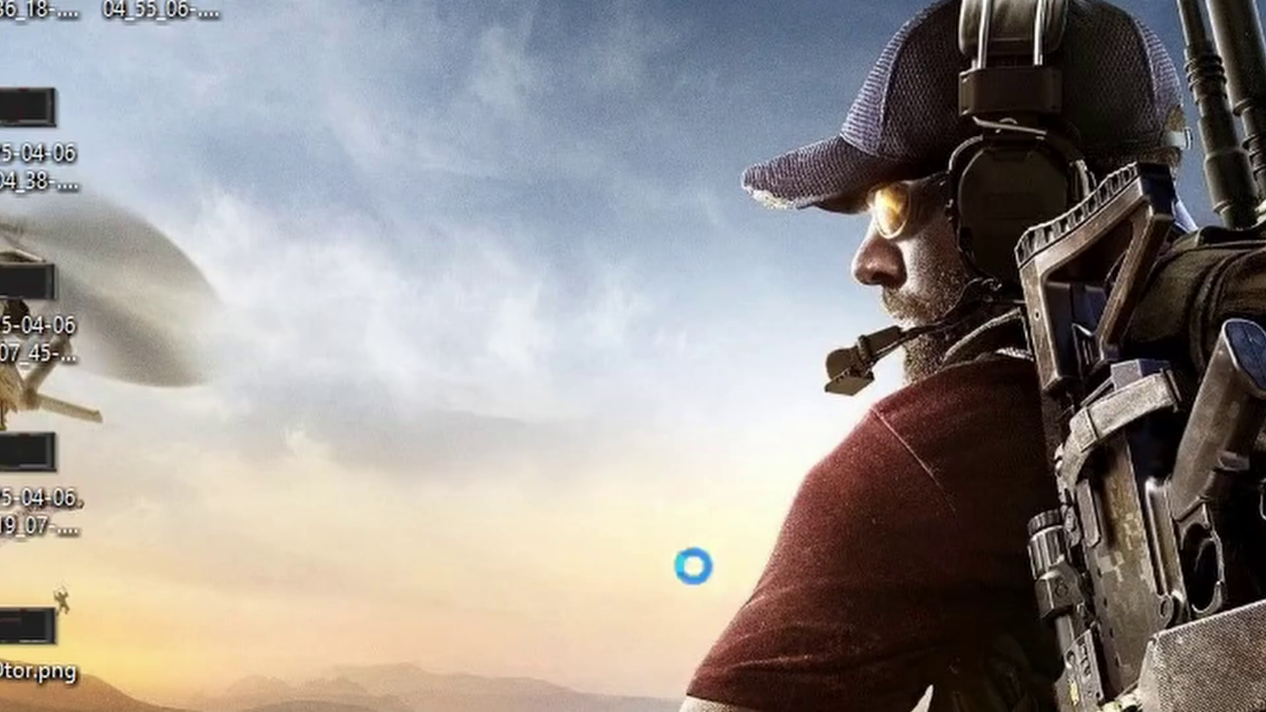
right_click(697, 667)
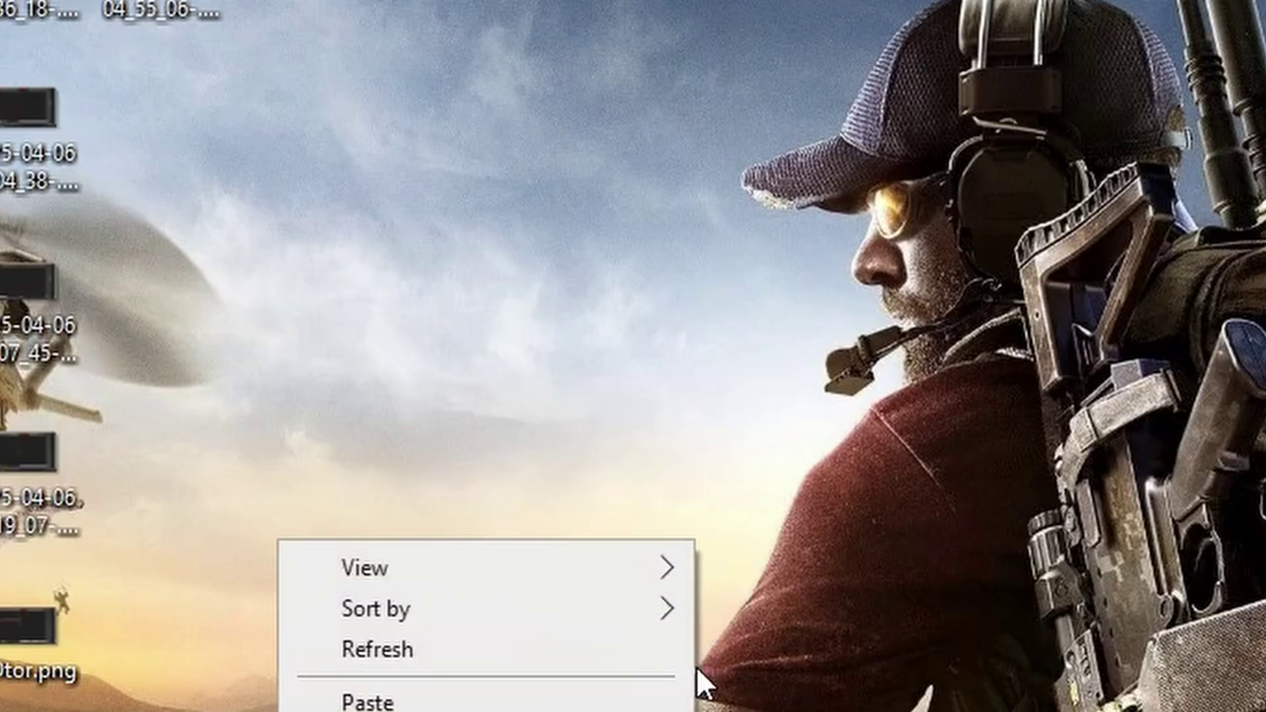
left_click(607, 701)
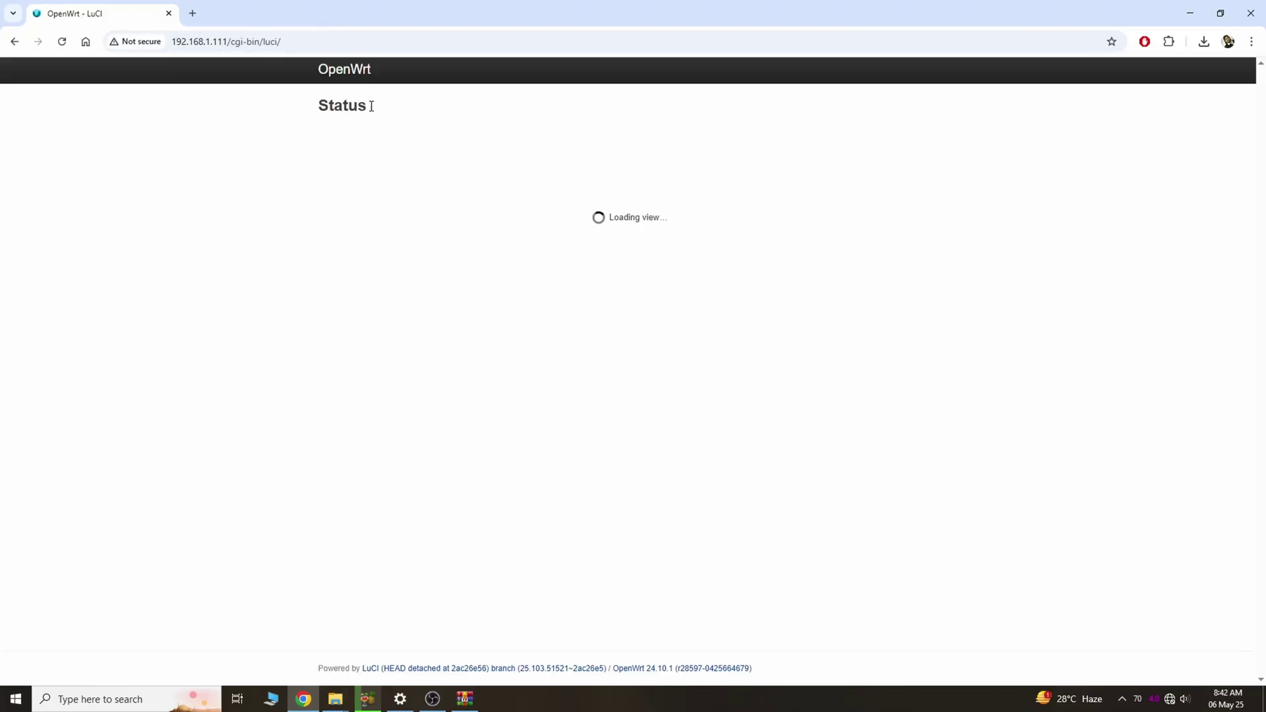
- Go to System > Backup / Flash Firmware, abandoning an accidental configuration backup upload
mouse_move(452, 74)
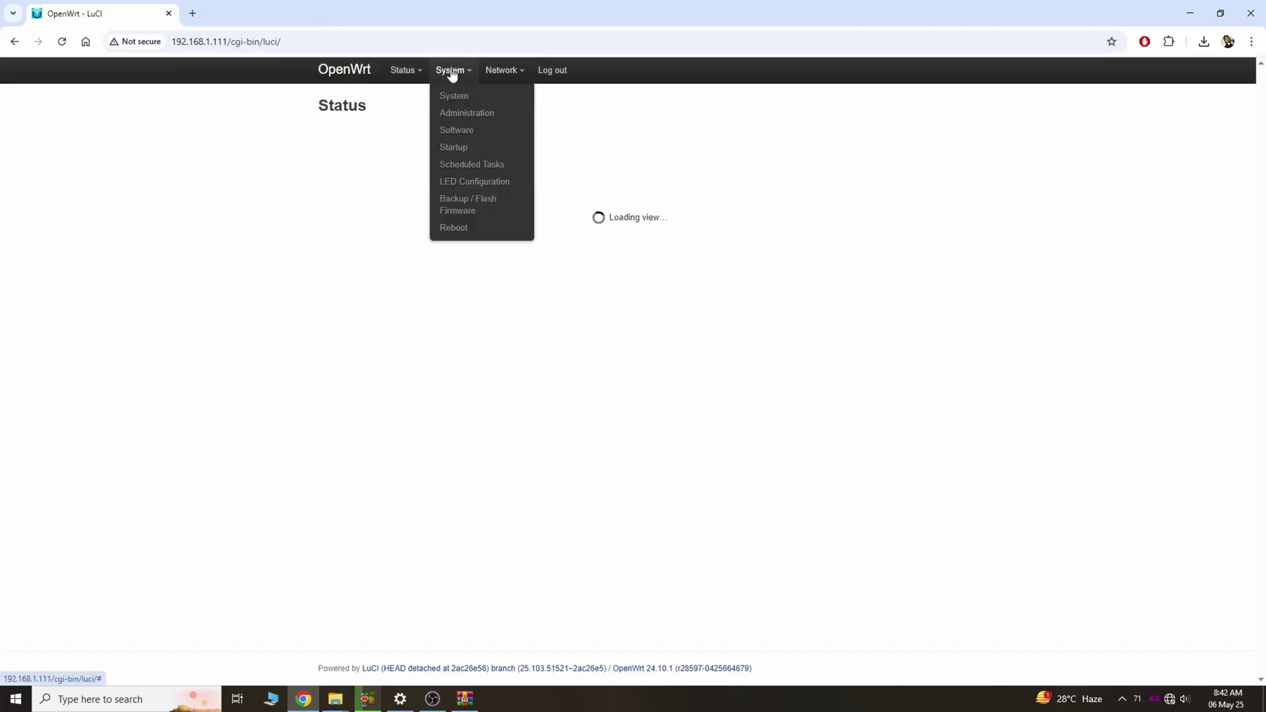
left_click(468, 203)
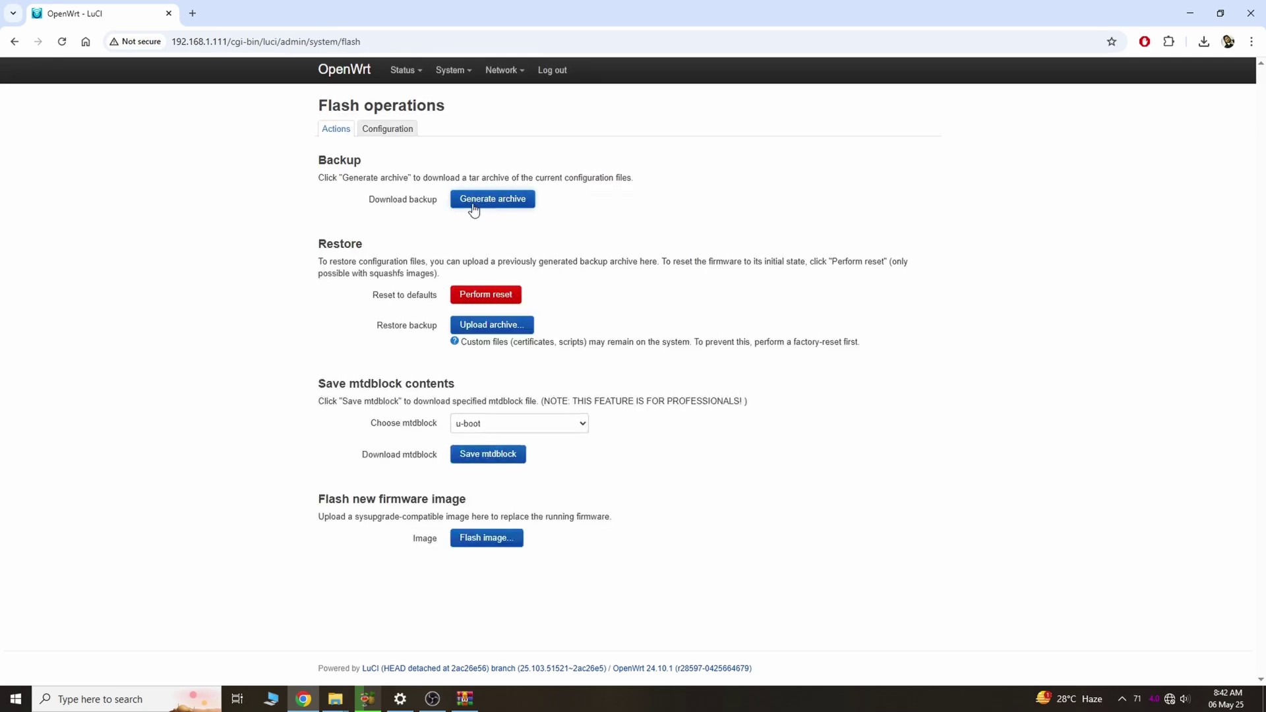
left_click(491, 326)
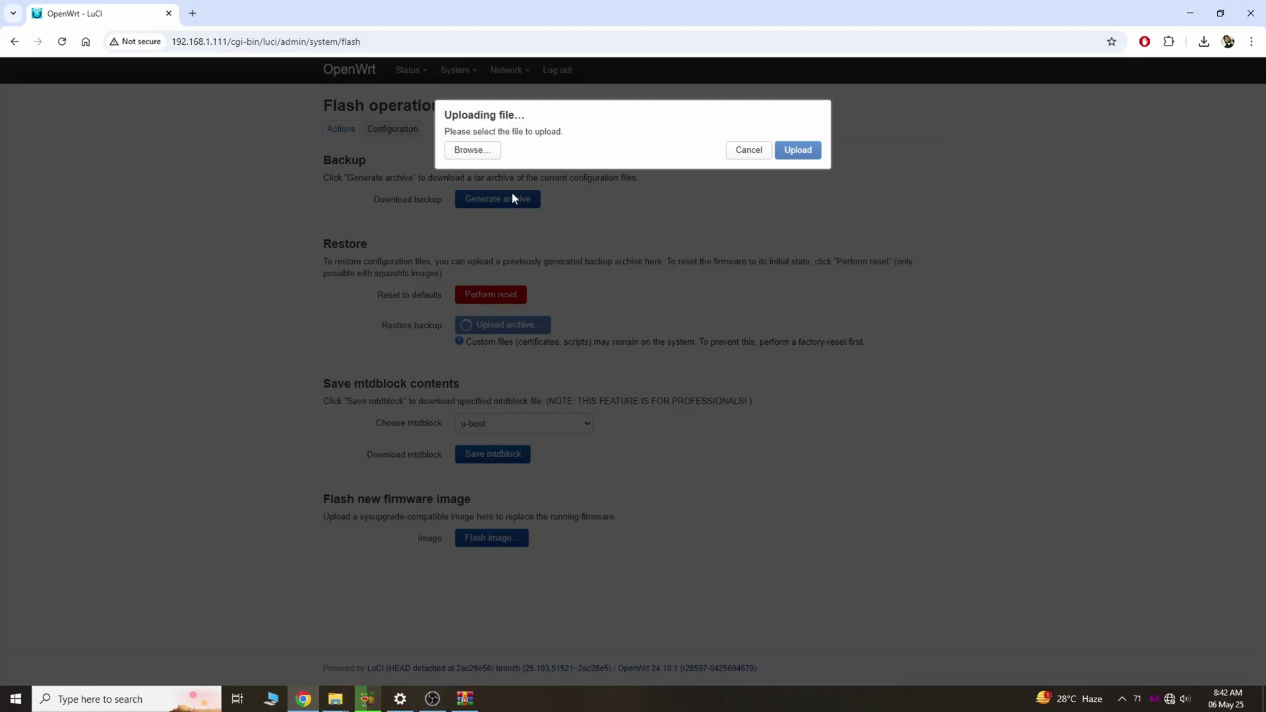
left_click(738, 151)
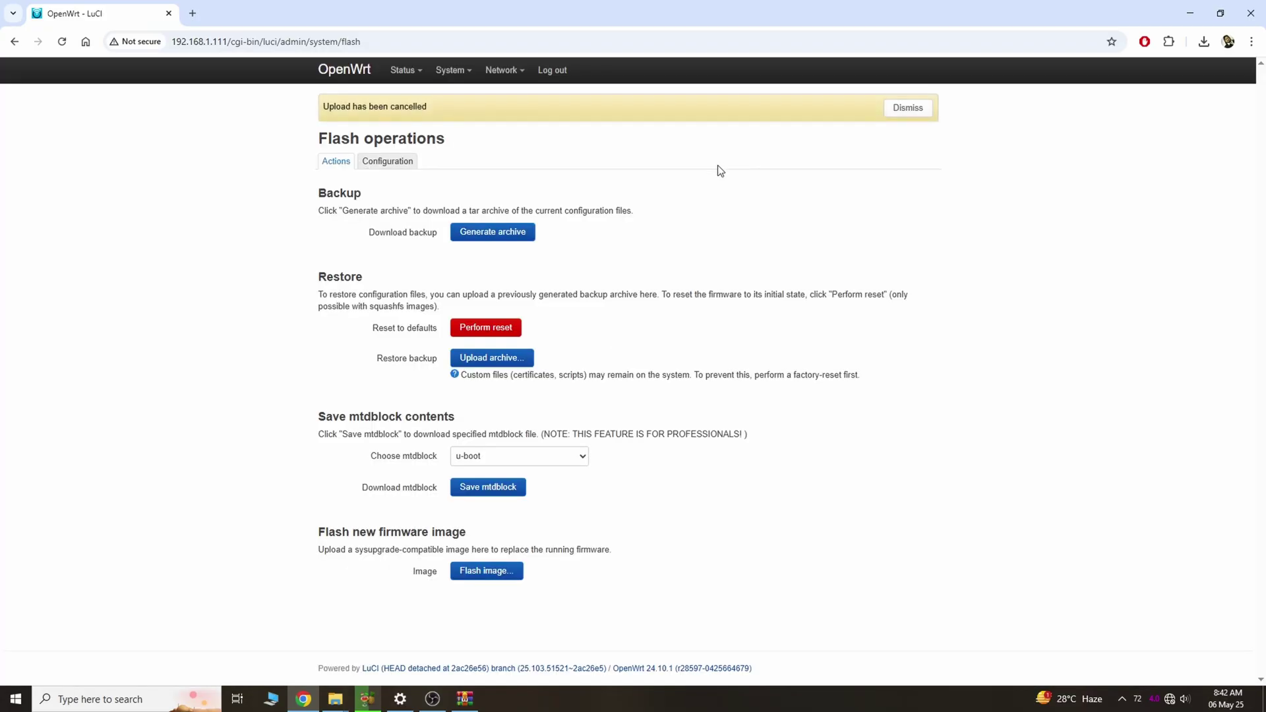
- Upload the stock R6850 firmware image and force-flash it despite the failed image check
left_click(492, 569)
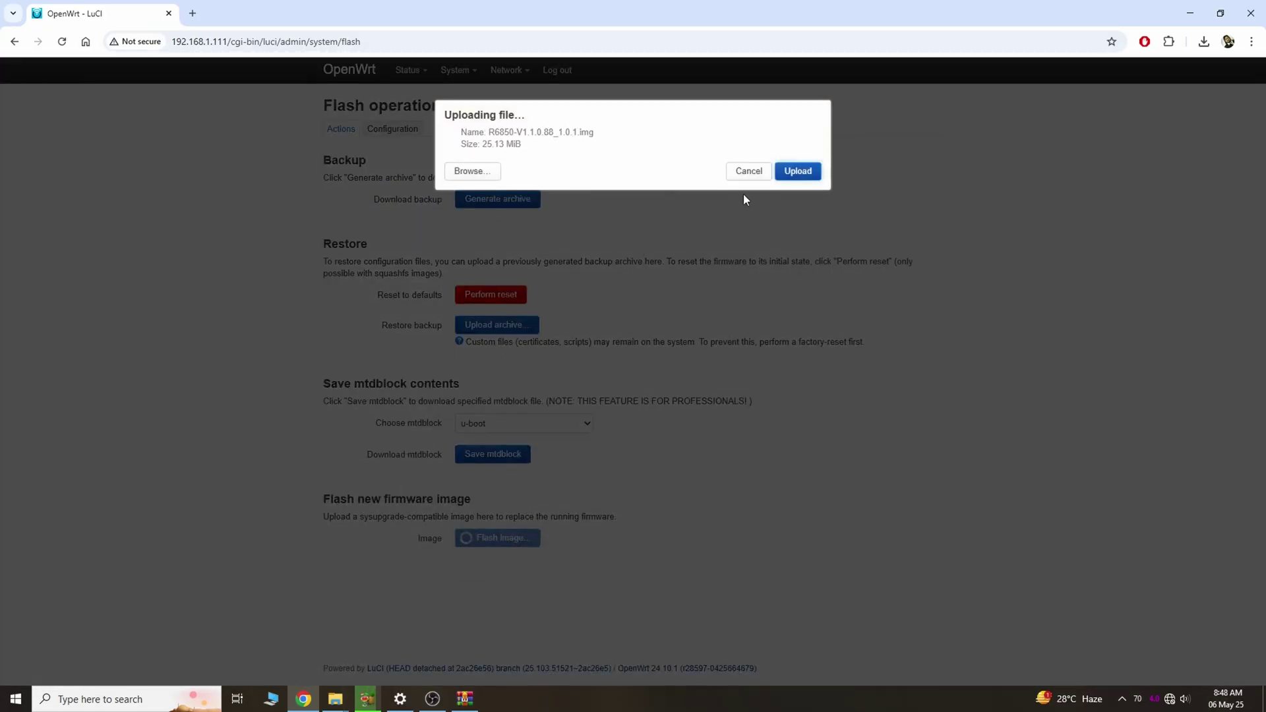
left_click(799, 171)
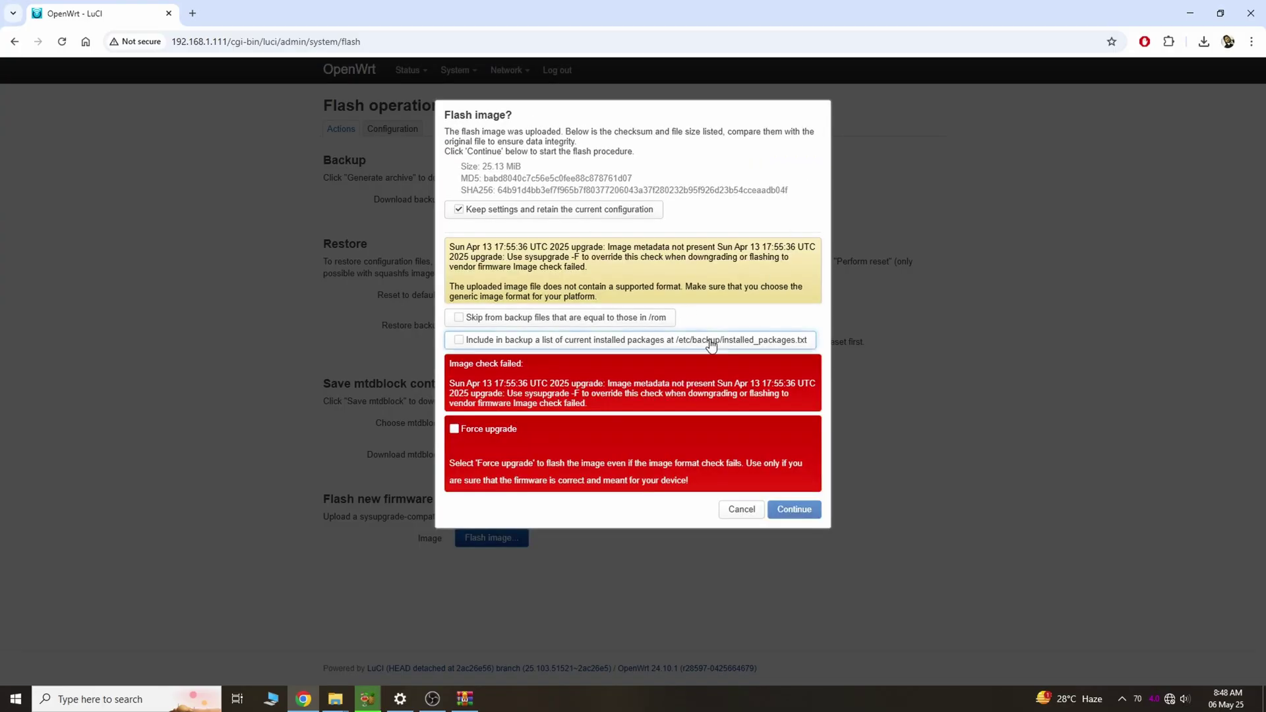
left_click(454, 429)
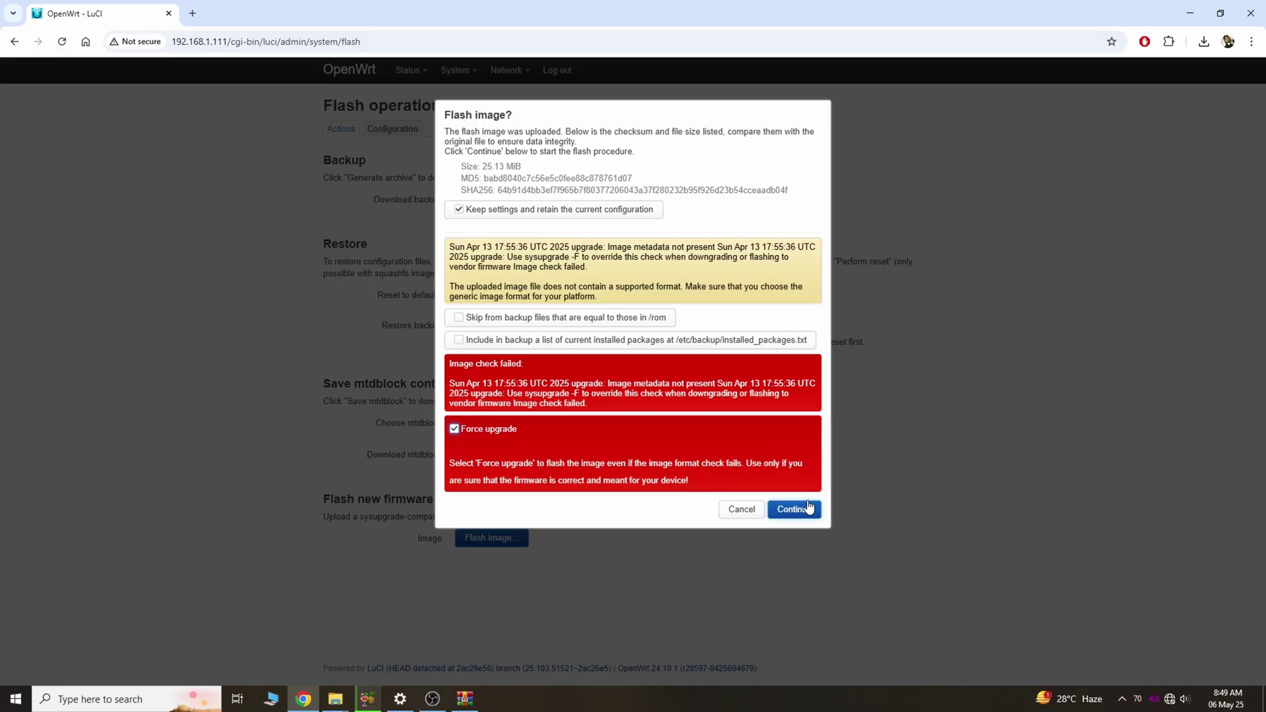
left_click(796, 509)
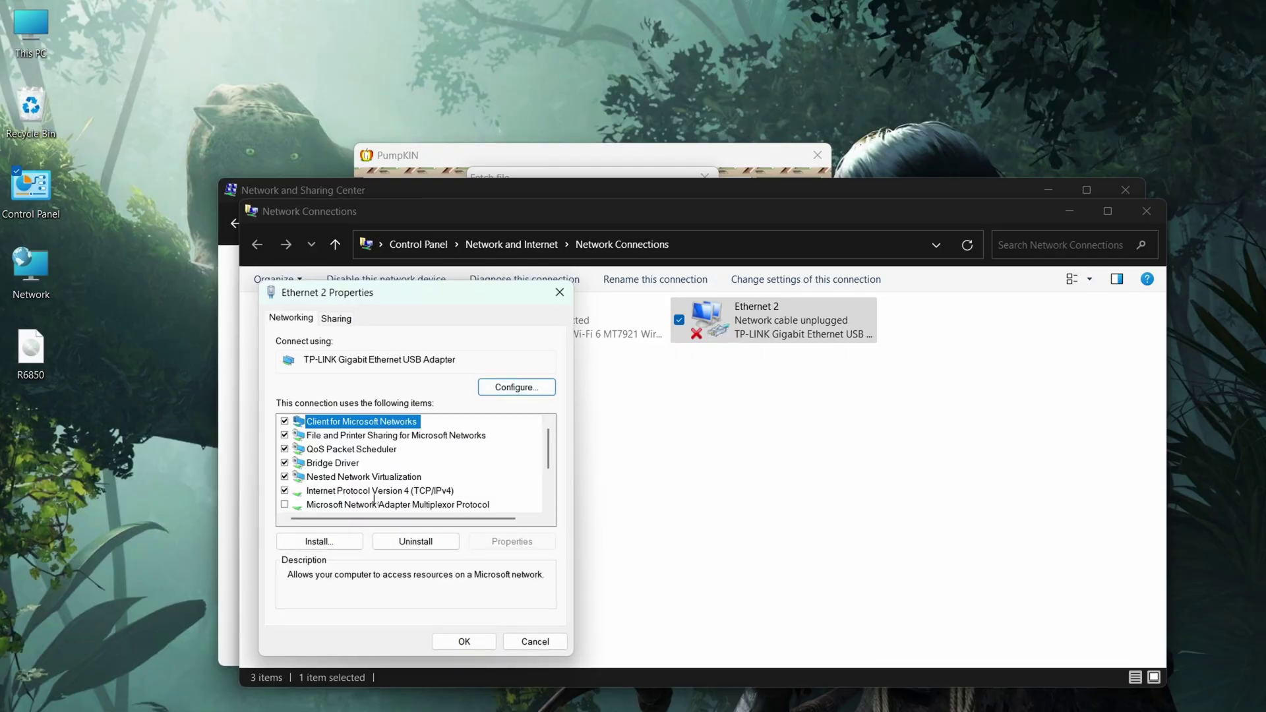
- Set Ethernet 2's IPv4 to static 192.168.1.10 with mask 255.255.255.0 and save
double_click(377, 492)
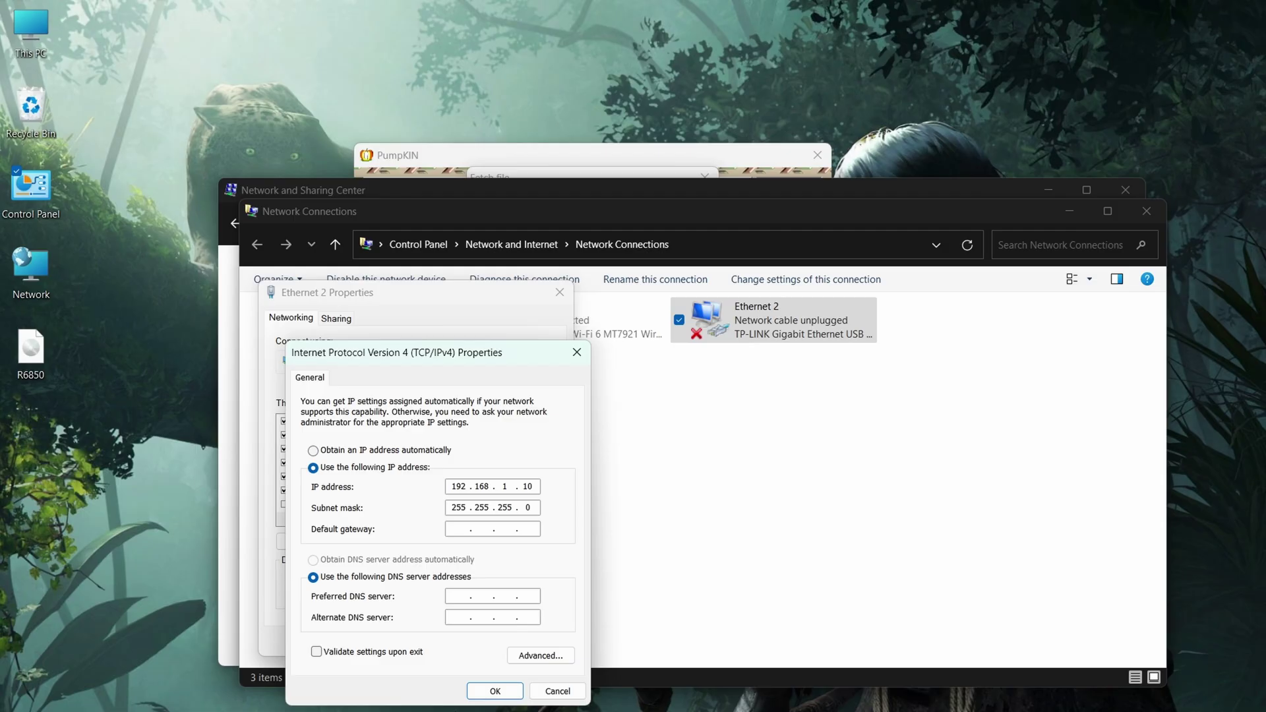
left_click(495, 691)
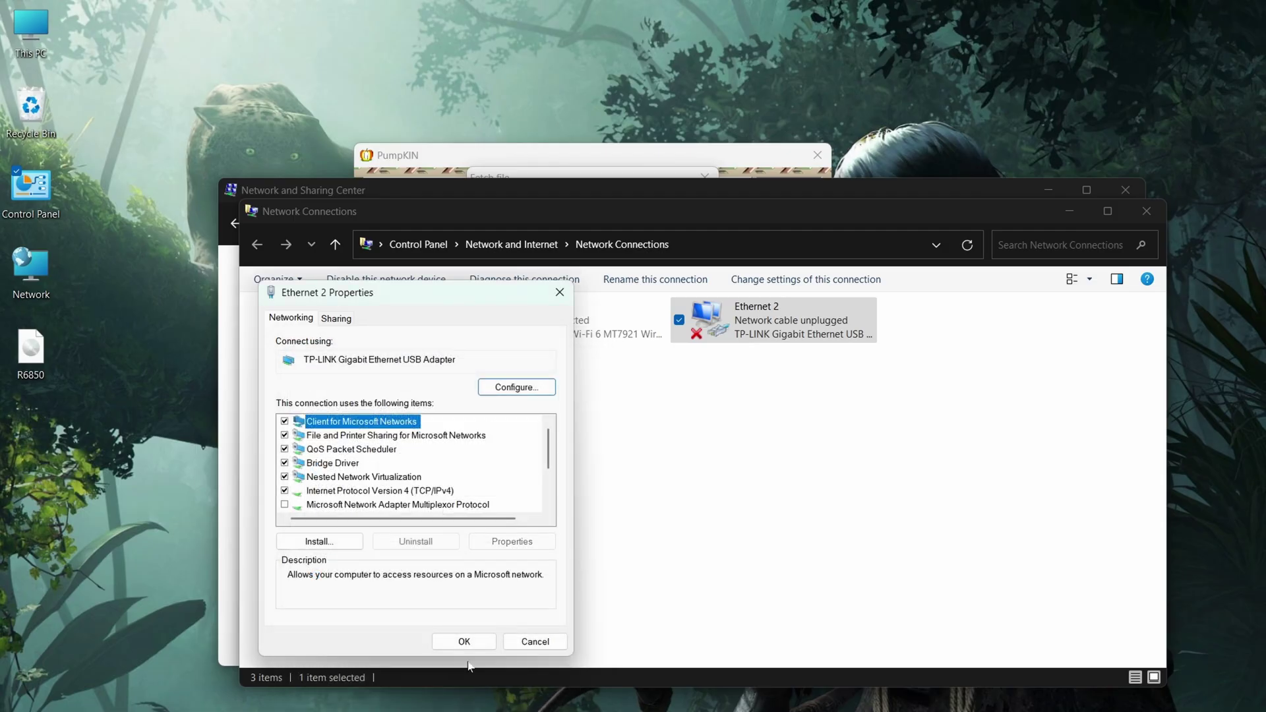
left_click(462, 643)
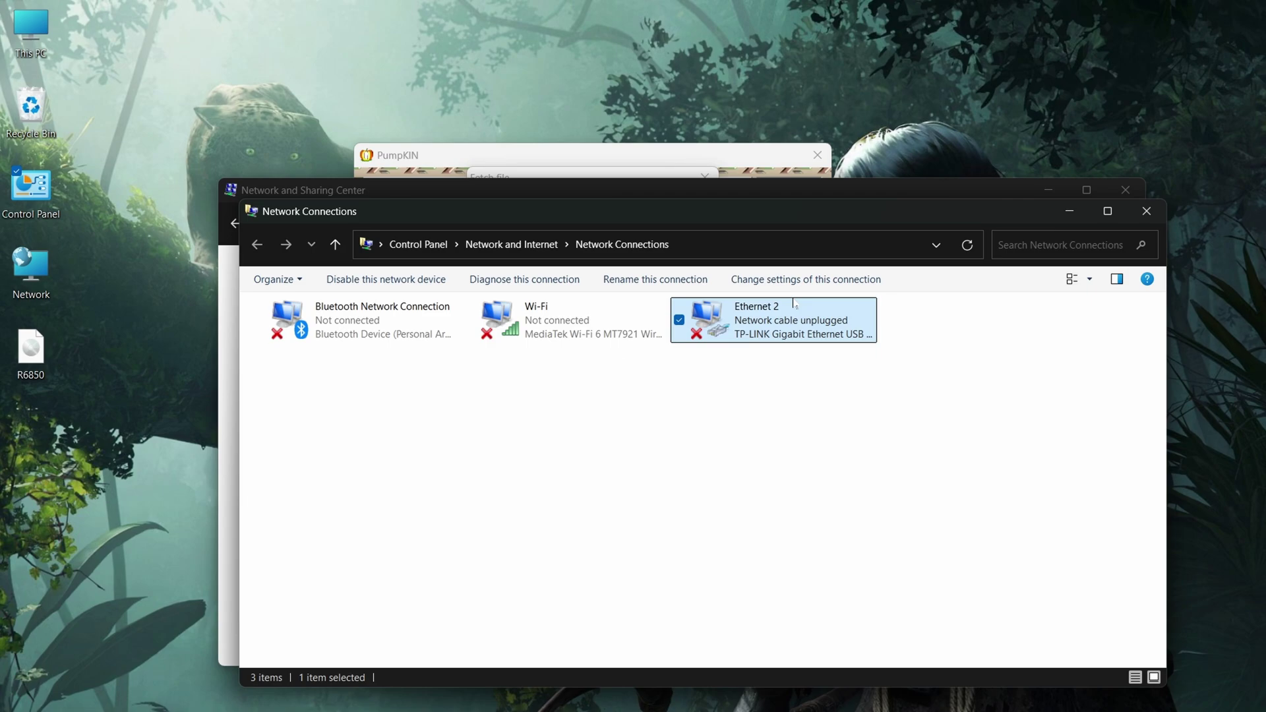
- Launch PumpKIN from Start, then preview and cancel its Put File and Get File forms
key("super")
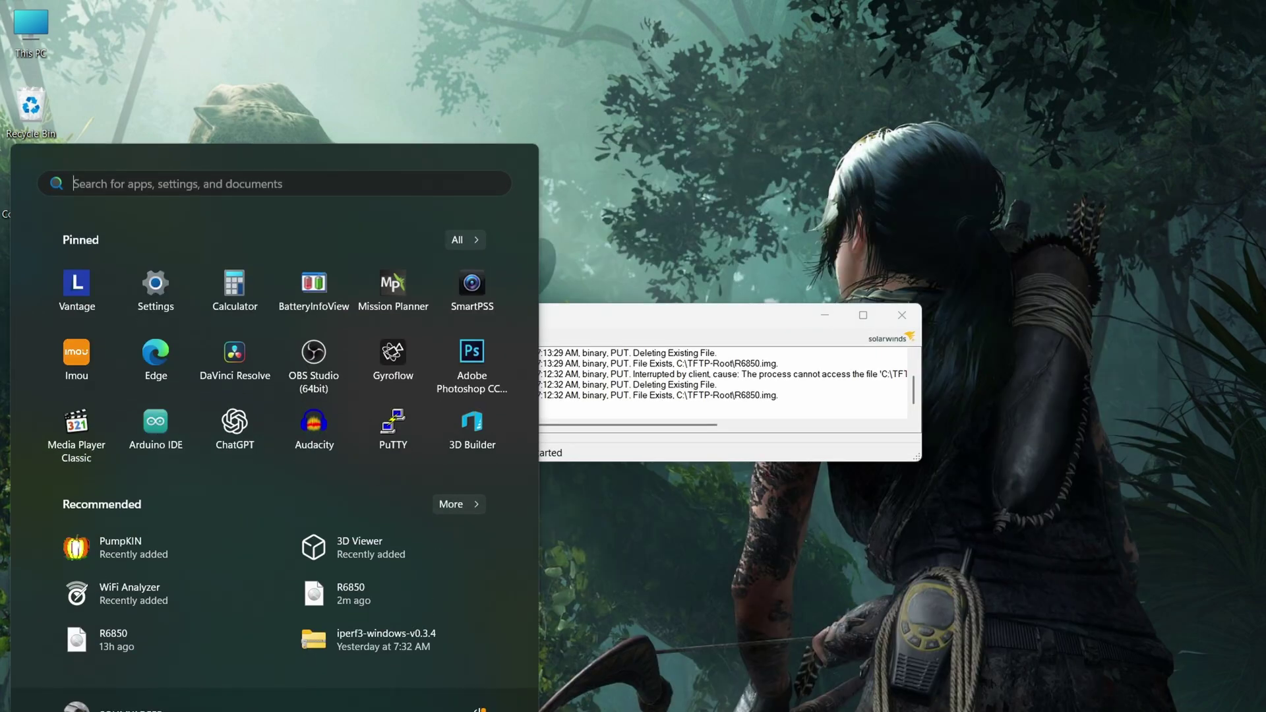
left_click(123, 545)
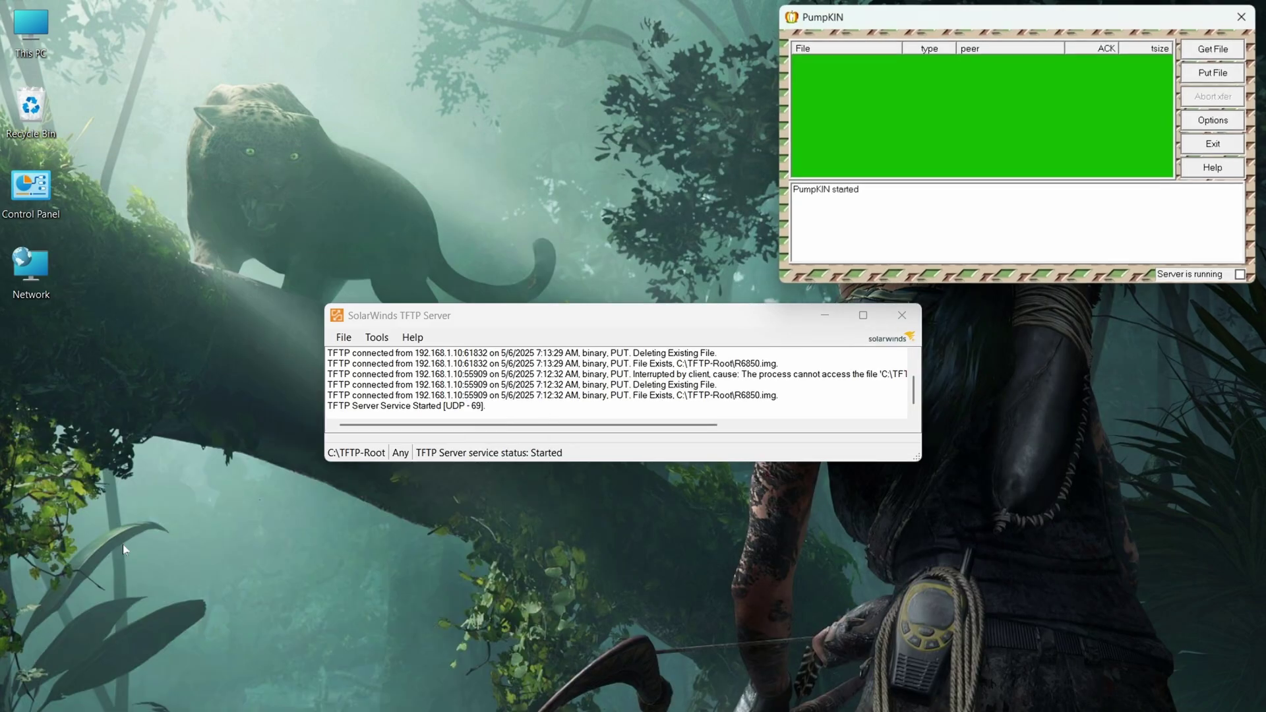
left_click(1216, 74)
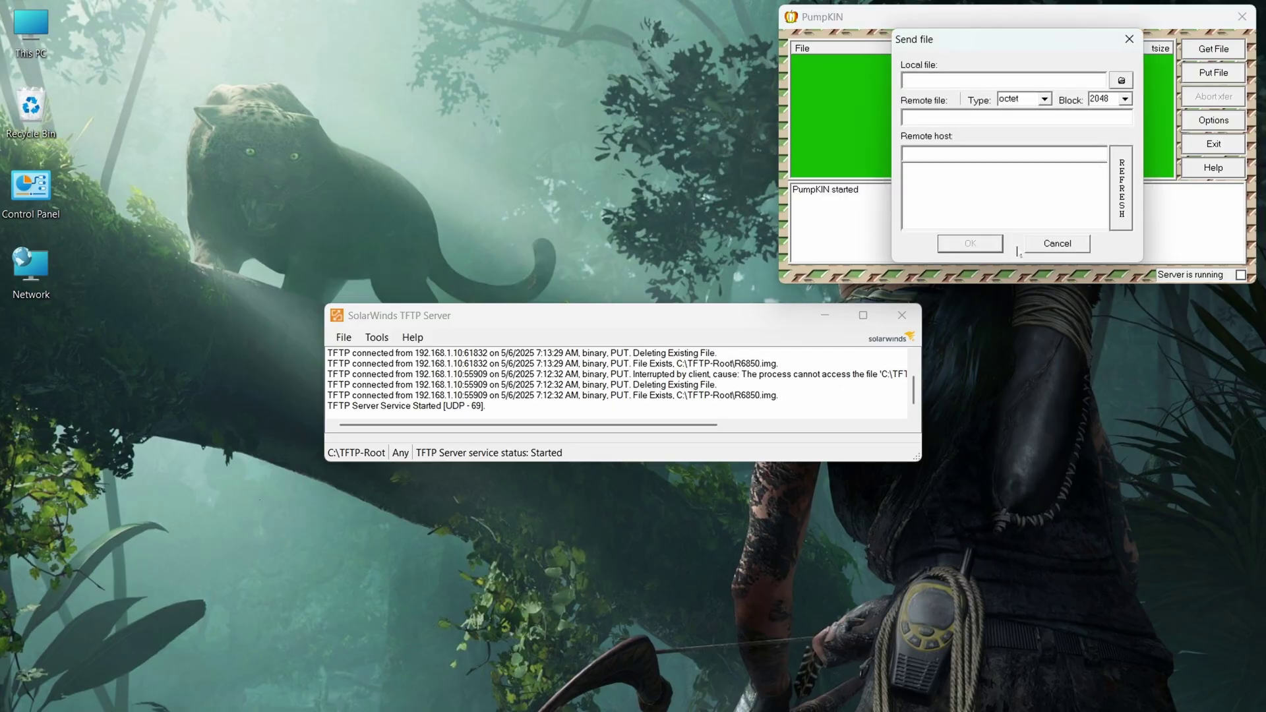
left_click(1058, 245)
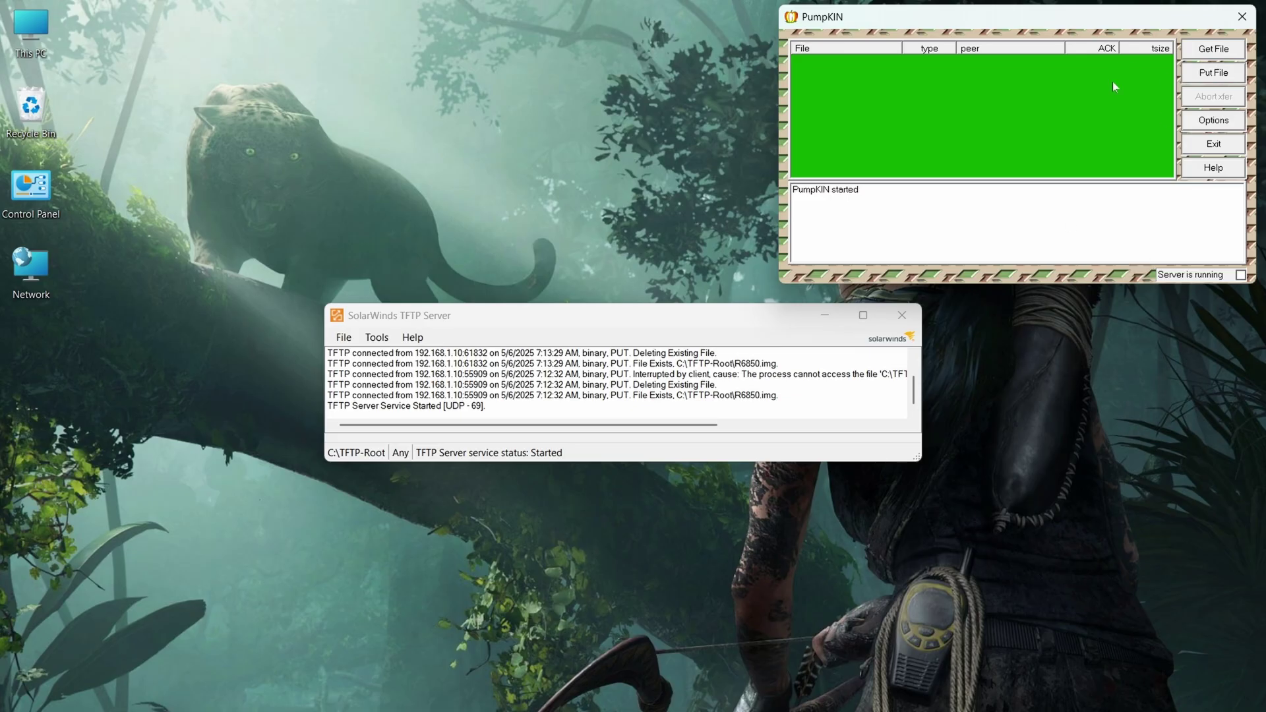
left_click(1205, 48)
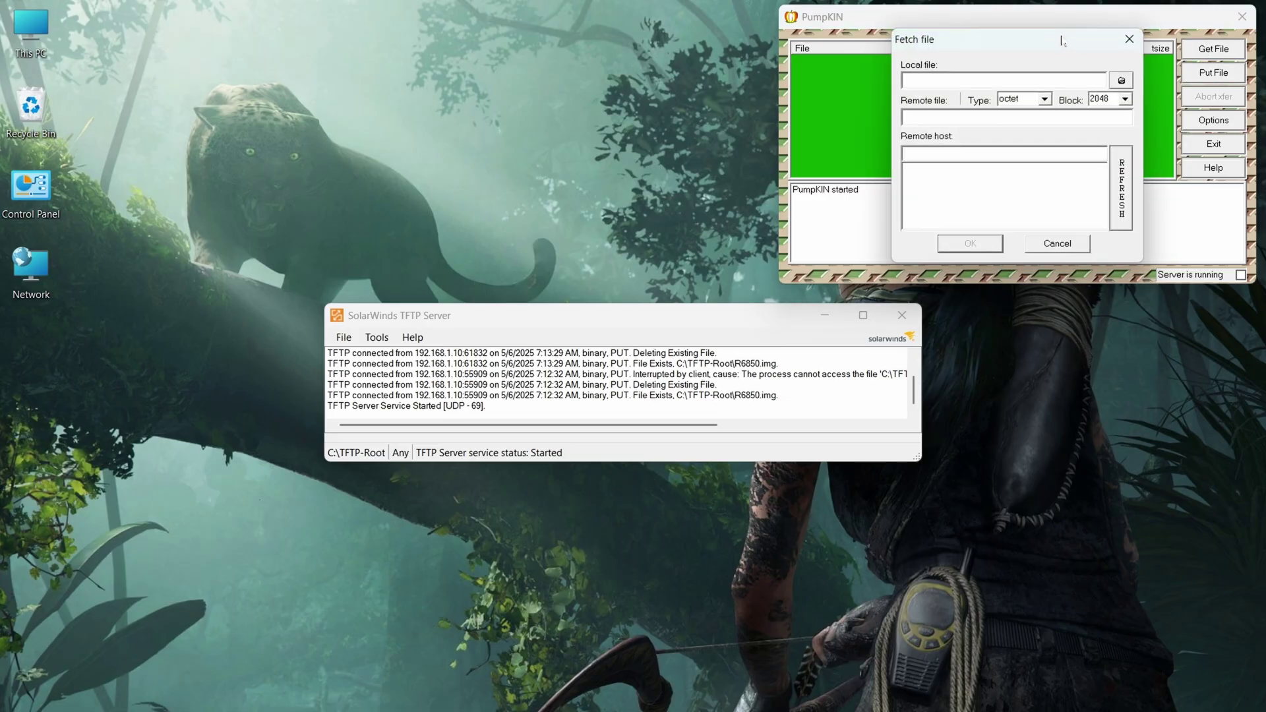
left_click(1052, 245)
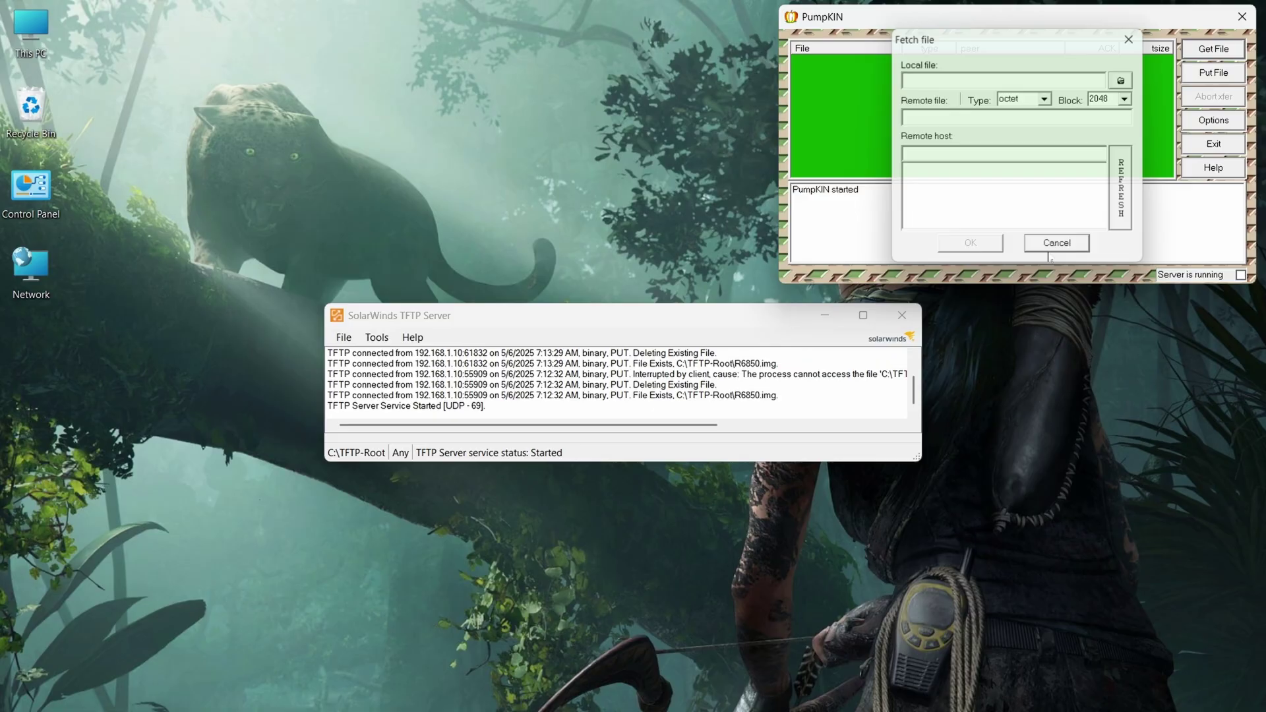
- Reopen the Put File form, clearing a mistaken '192.168' entry from the local file field
left_click(1213, 73)
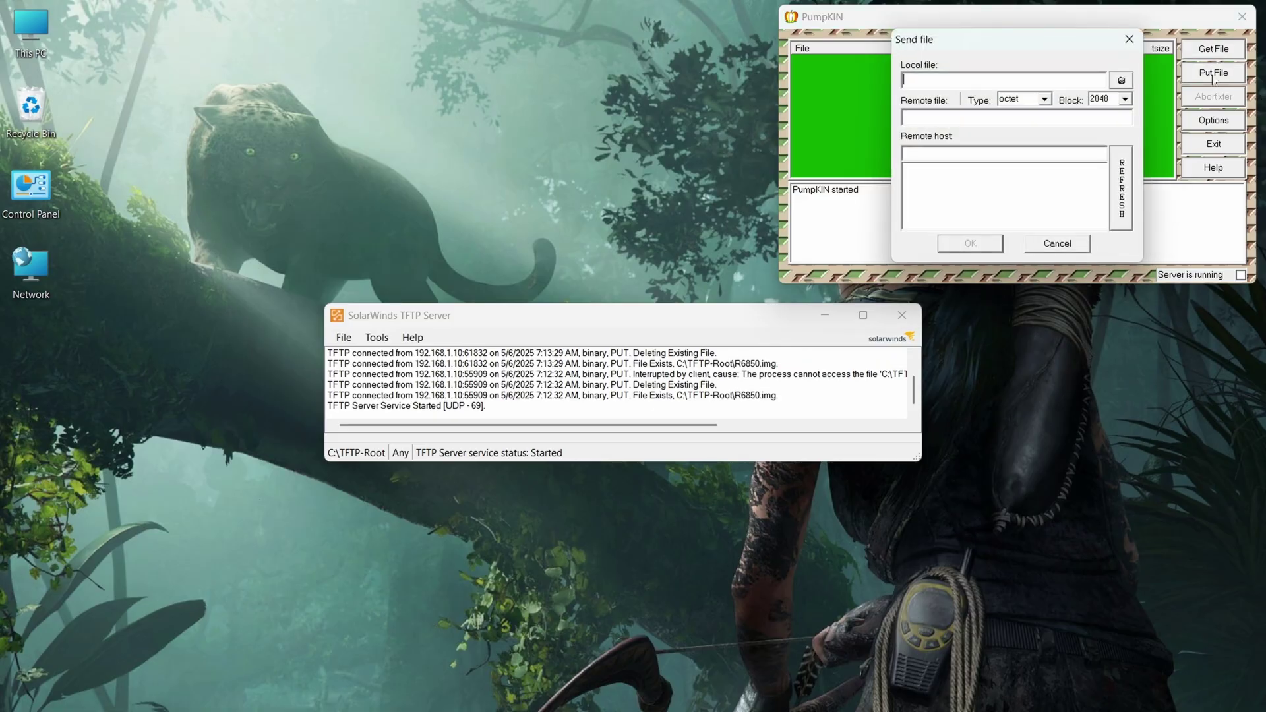
type("192.168")
key("BackSpace")
key("BackSpace")
key("BackSpace")
key("BackSpace")
key("BackSpace")
key("BackSpace")
key("BackSpace")
- Browse to This PC > Windows-SSD (C:) > TFTP-Root and choose R6850.img as the local file
left_click(1121, 82)
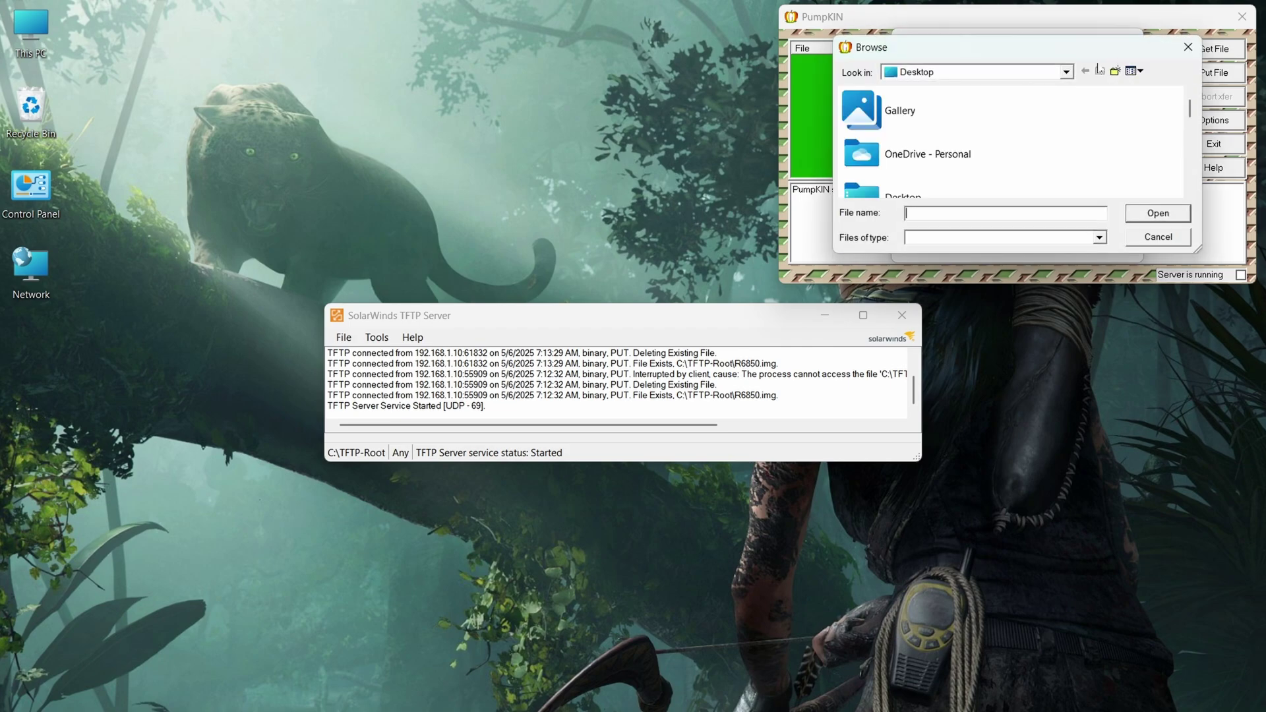
scroll(934, 150, "down", 2)
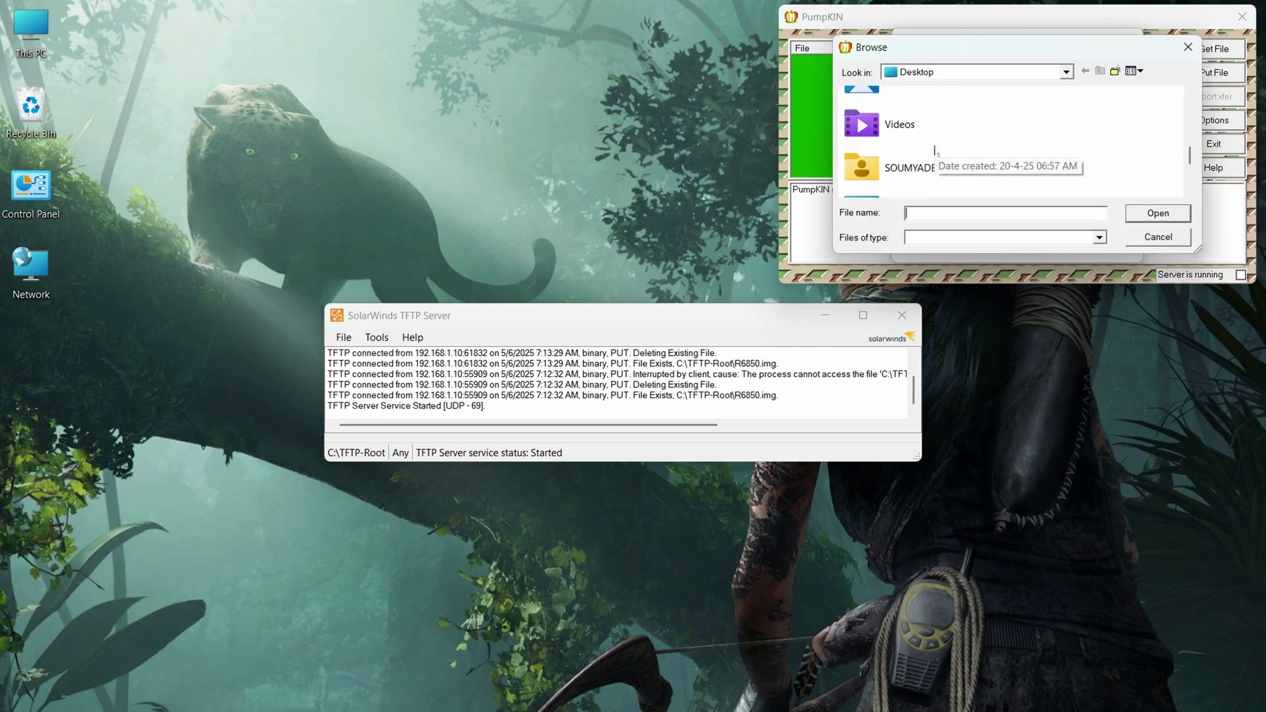
scroll(935, 150, "up", 3)
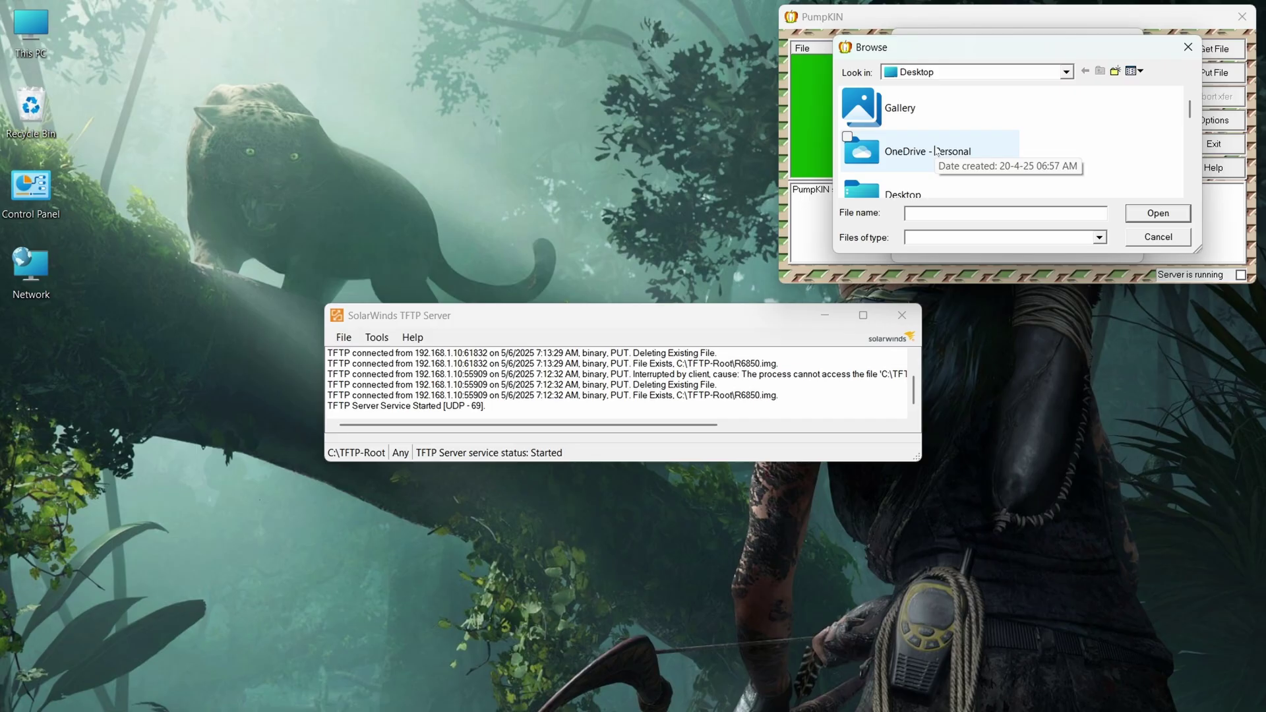
scroll(935, 150, "down", 3)
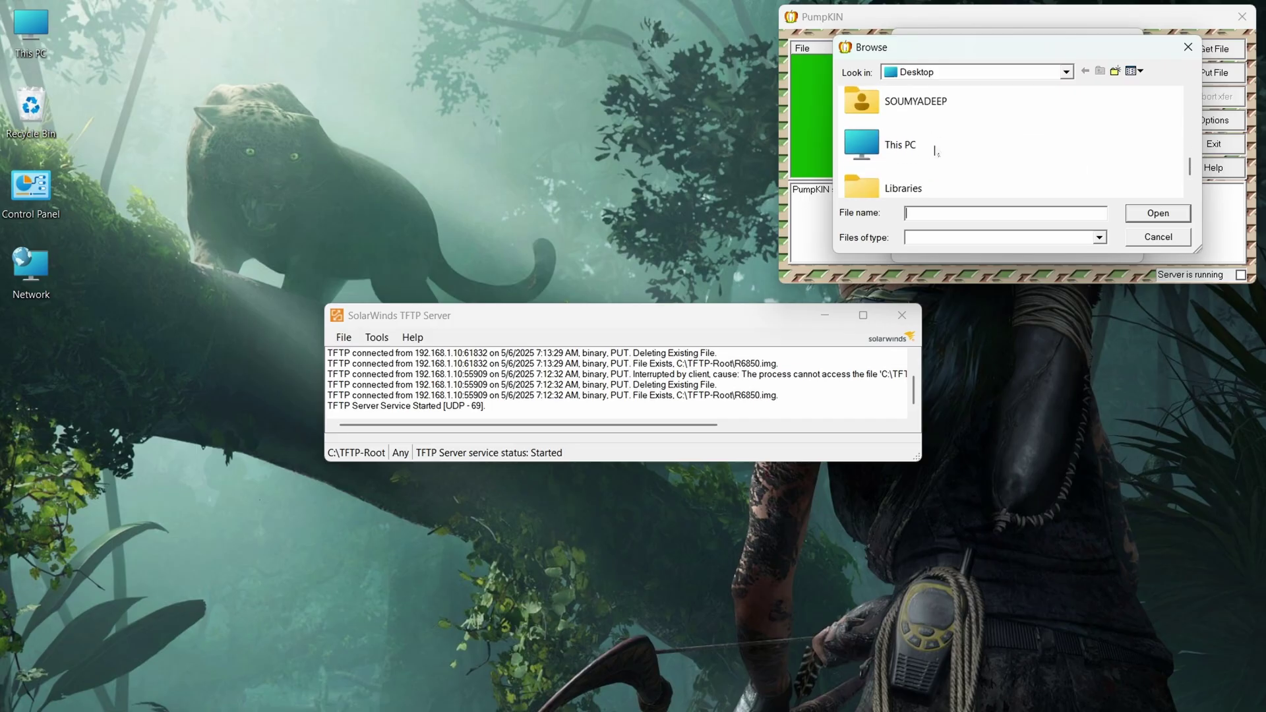
double_click(935, 149)
double_click(891, 132)
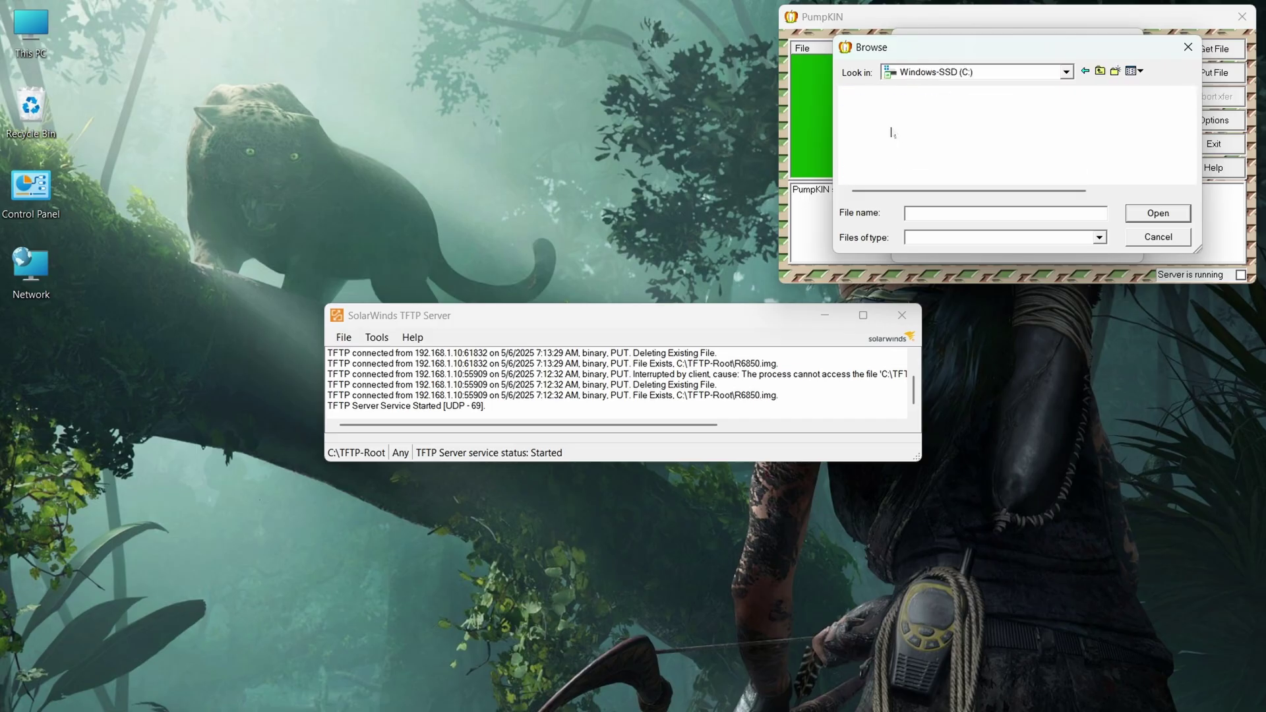
left_click(1100, 70)
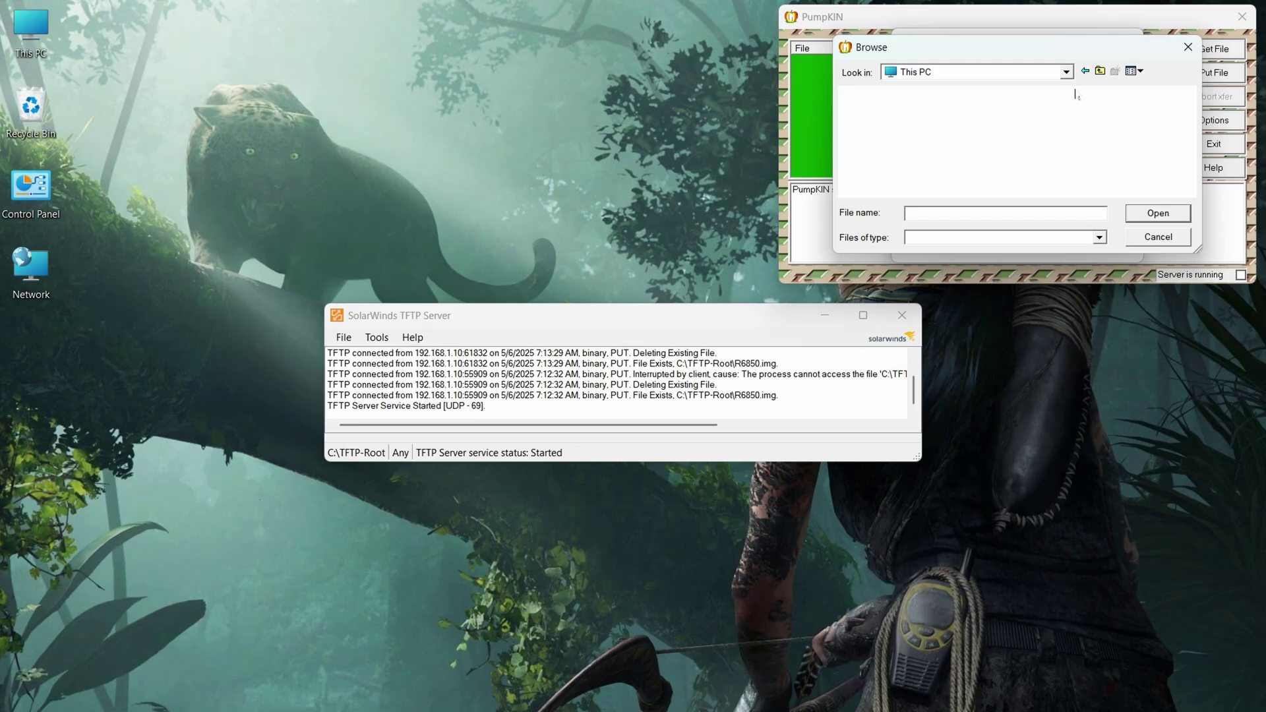
double_click(915, 138)
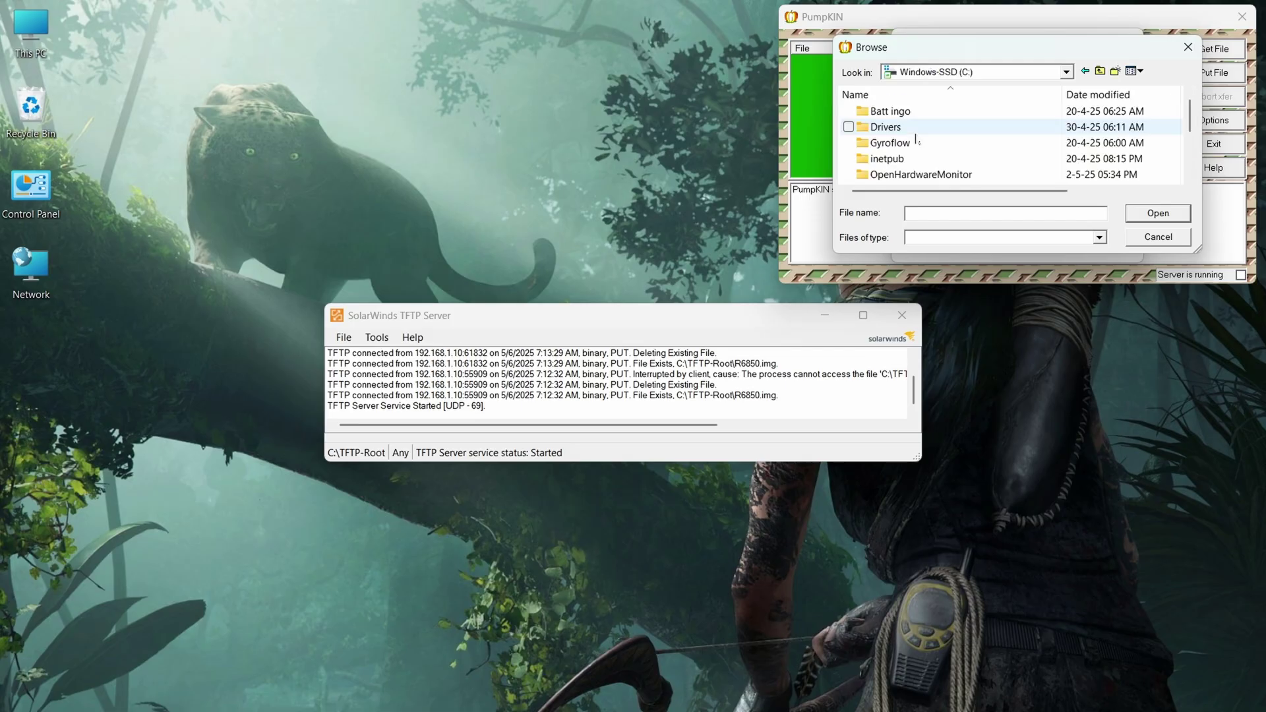
scroll(915, 140, "down", 2)
double_click(907, 142)
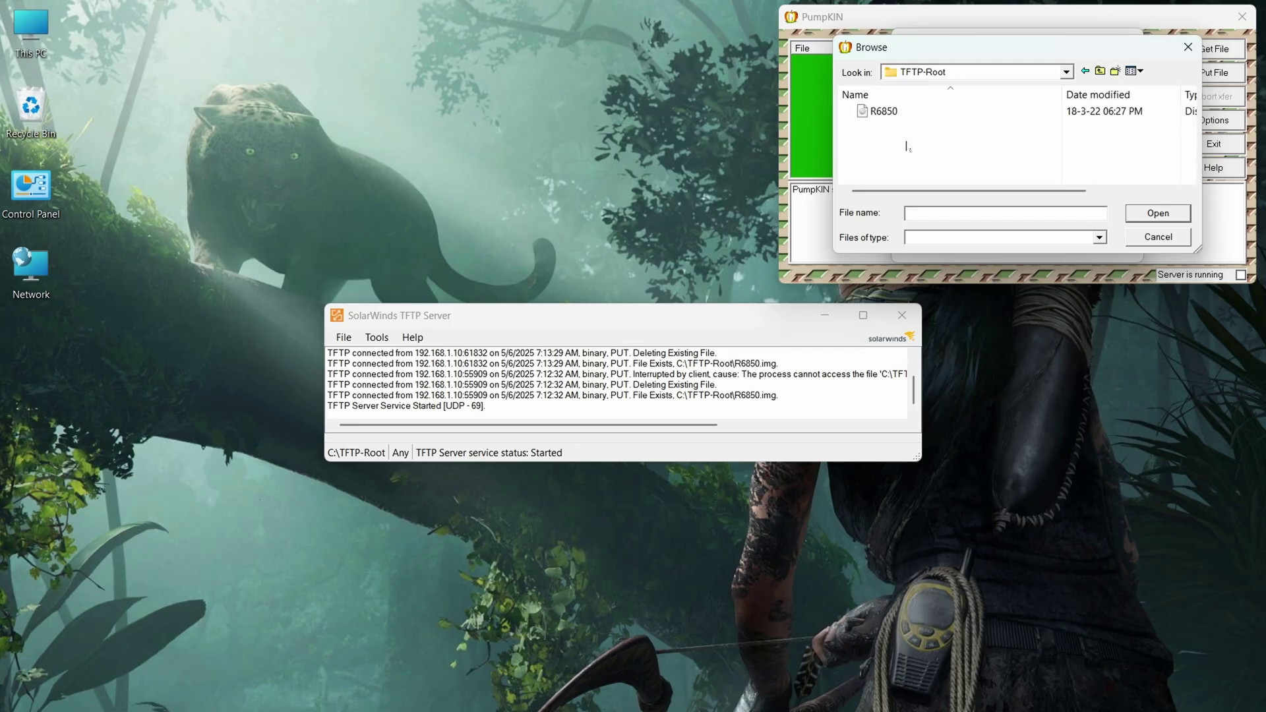
left_click(900, 112)
double_click(895, 112)
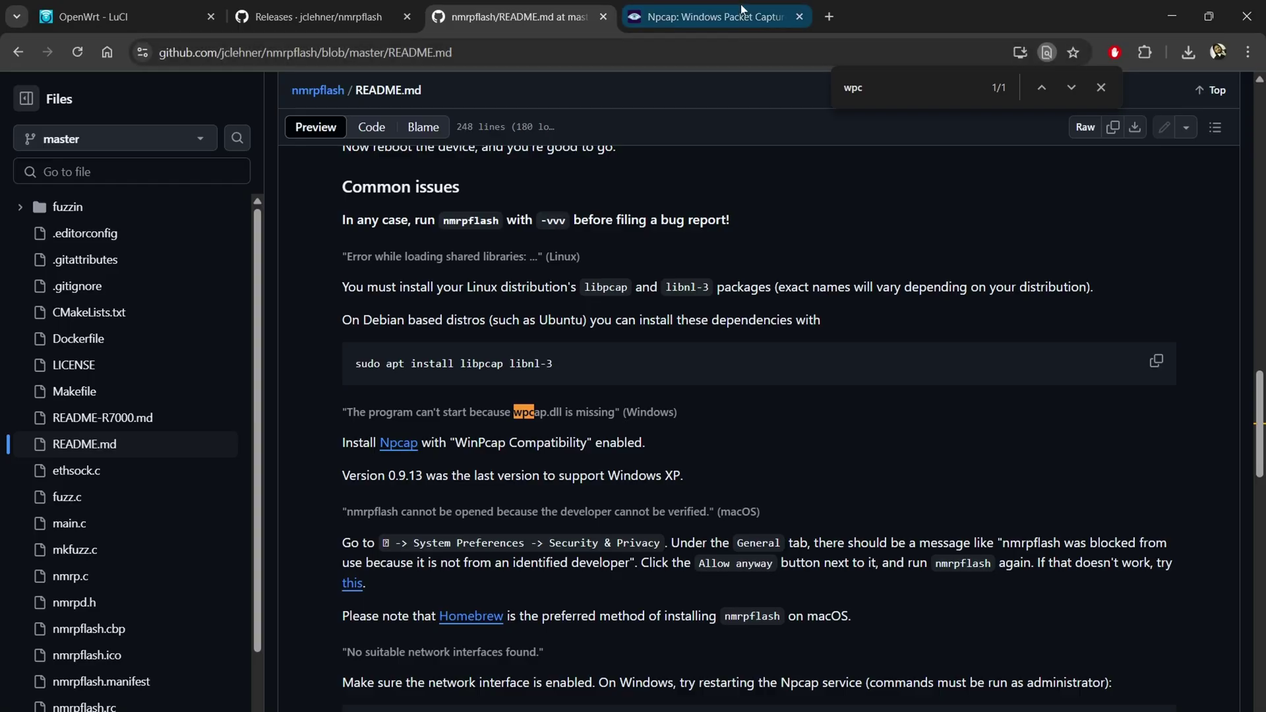
- Close the nmrpflash README and Npcap tabs and minimize both network settings windows
left_click(604, 17)
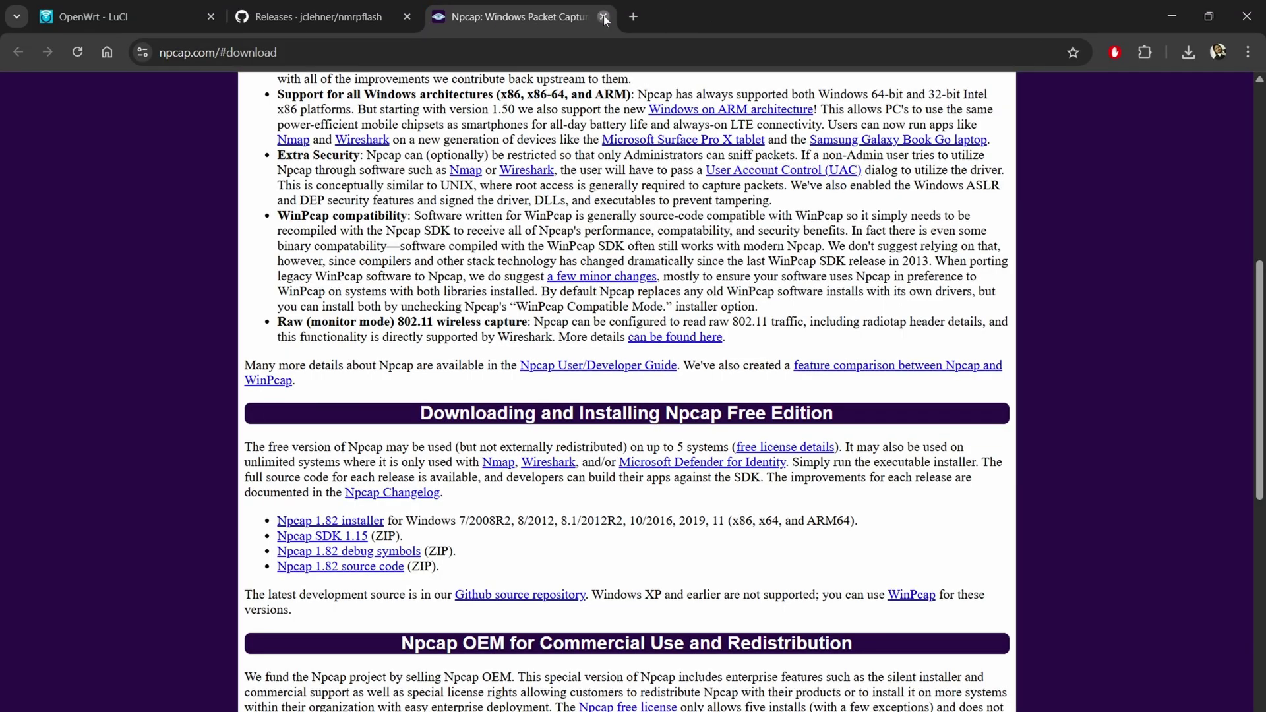
left_click(605, 18)
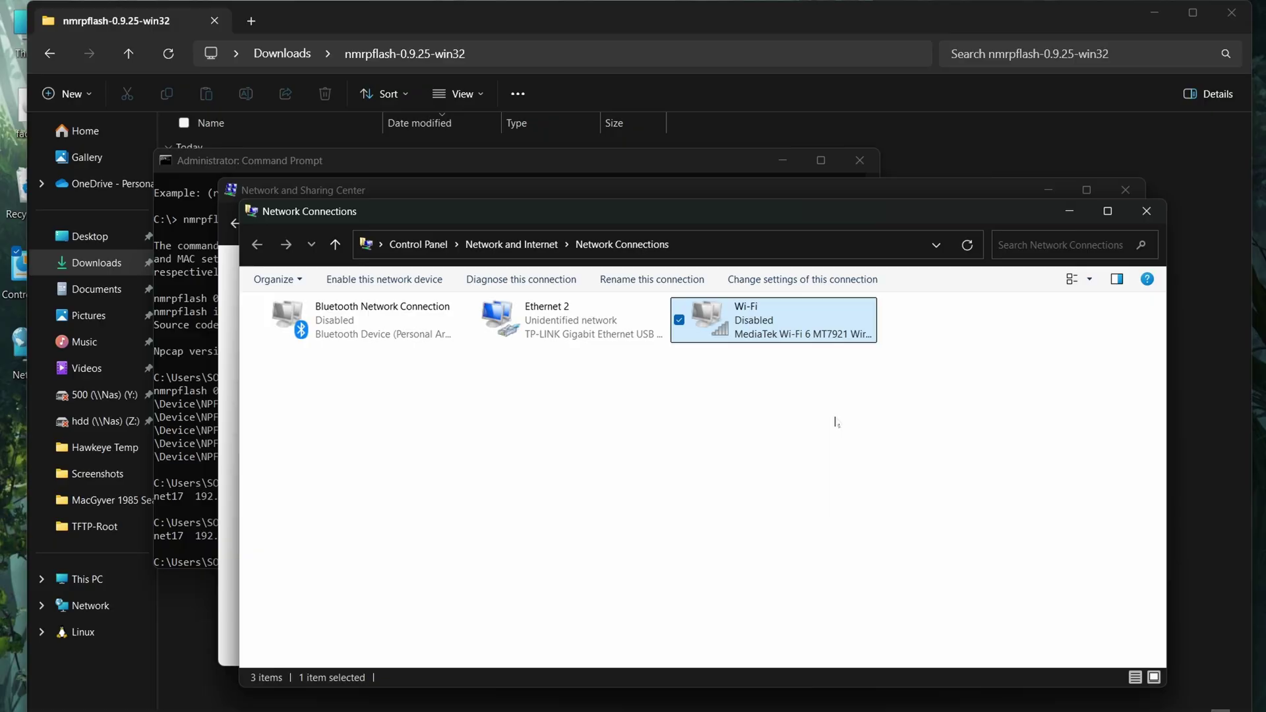
left_click(1063, 211)
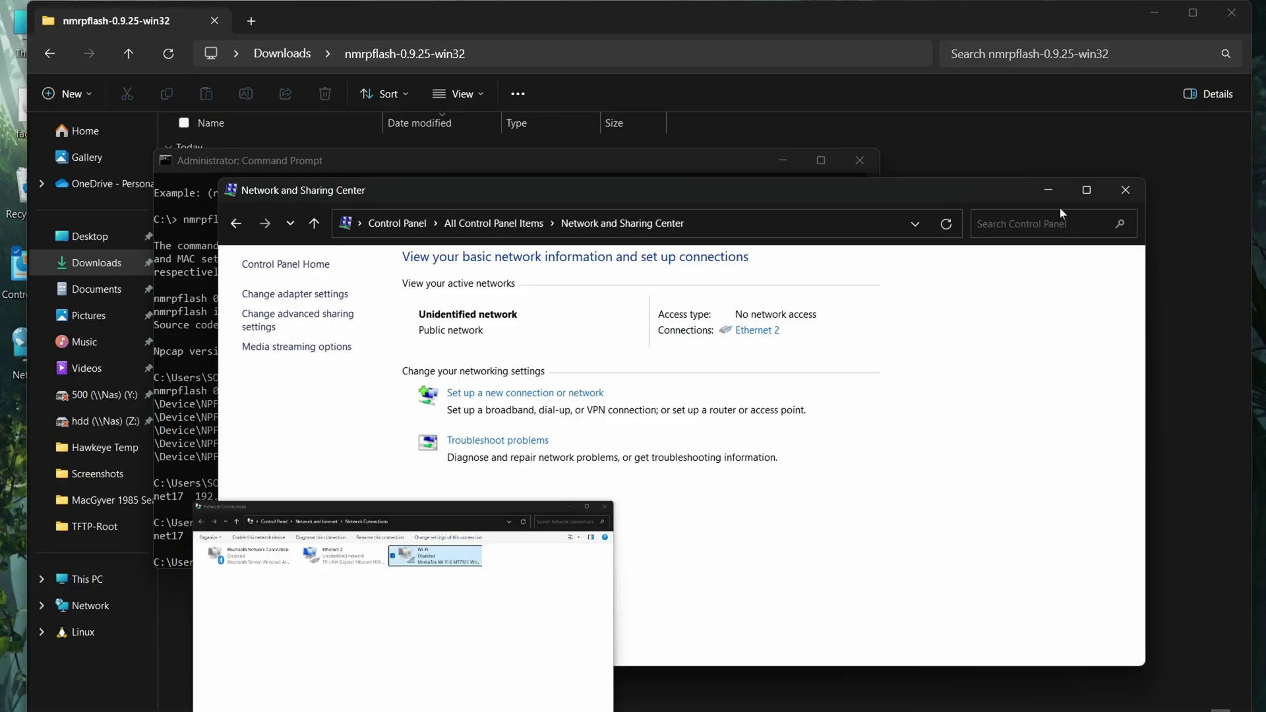
left_click(1049, 188)
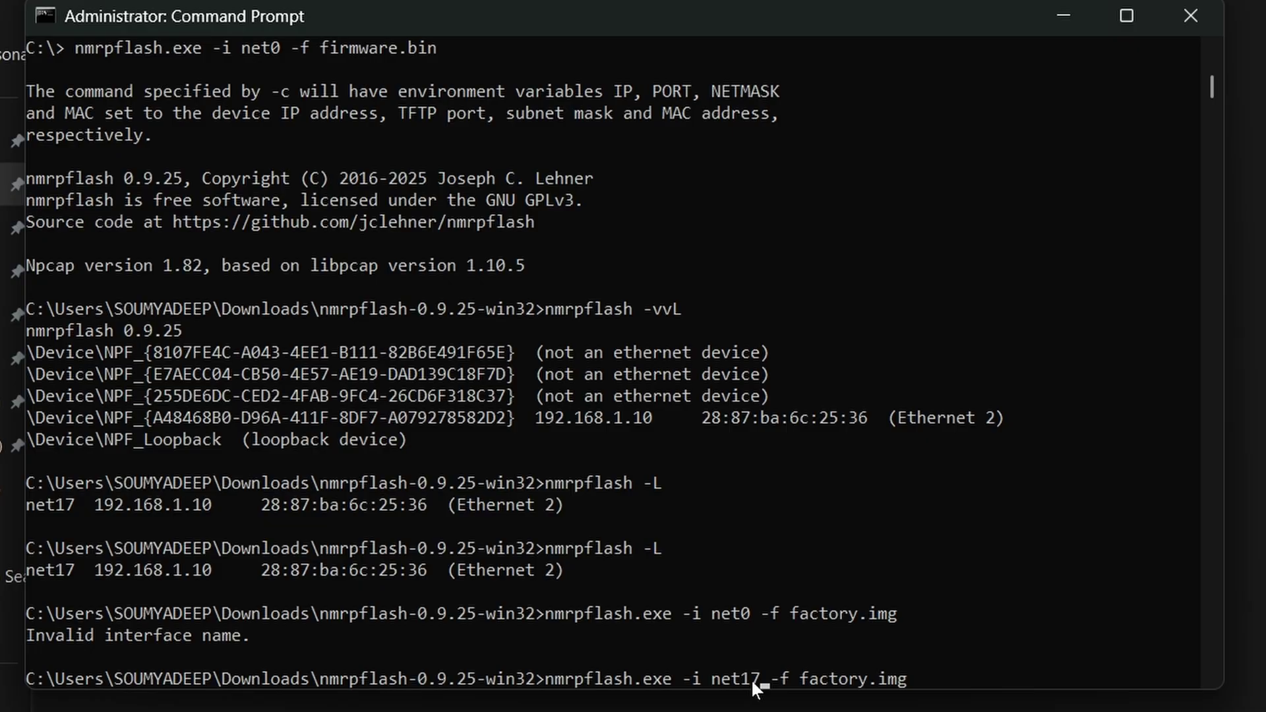
- Run nmrpflash.exe -i net17 -f factory.img to push the stock firmware to the router
key("Return")
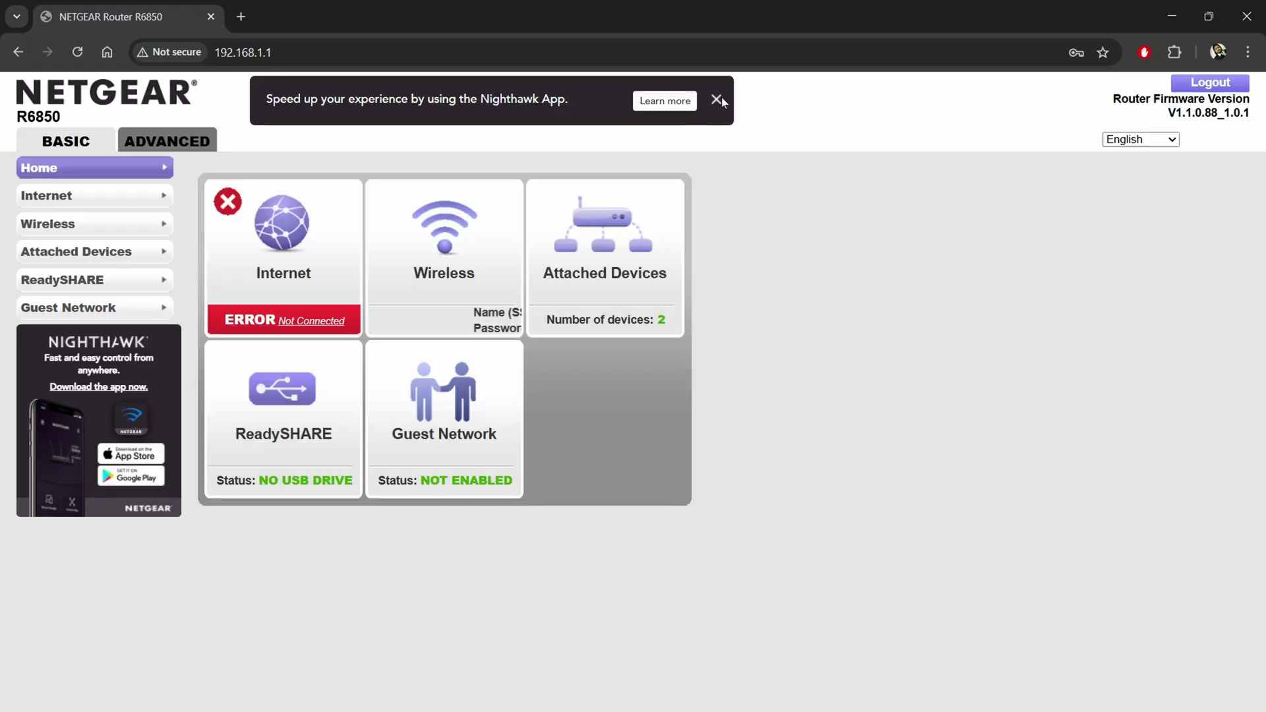
- Close the Nighthawk App banner on the R6850 dashboard showing firmware V1.1.0.88_1.0.1
left_click(717, 100)
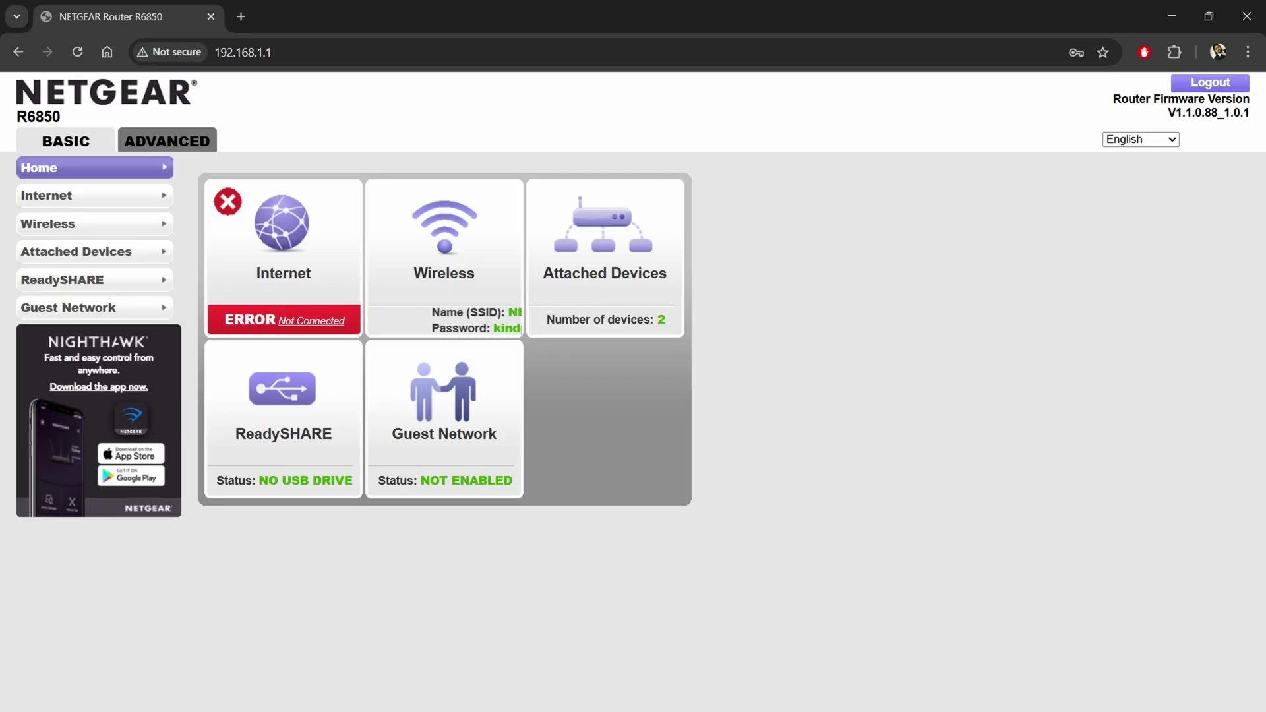
mouse_move(137, 711)
left_click(137, 666)
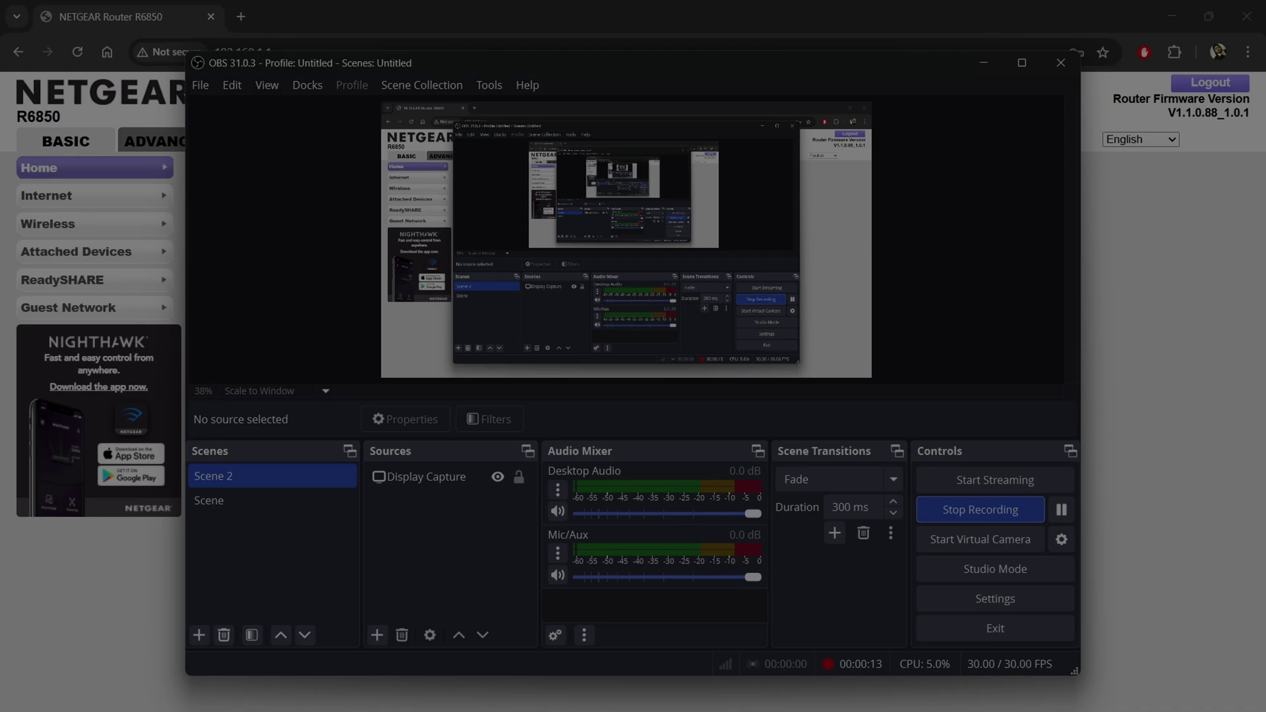